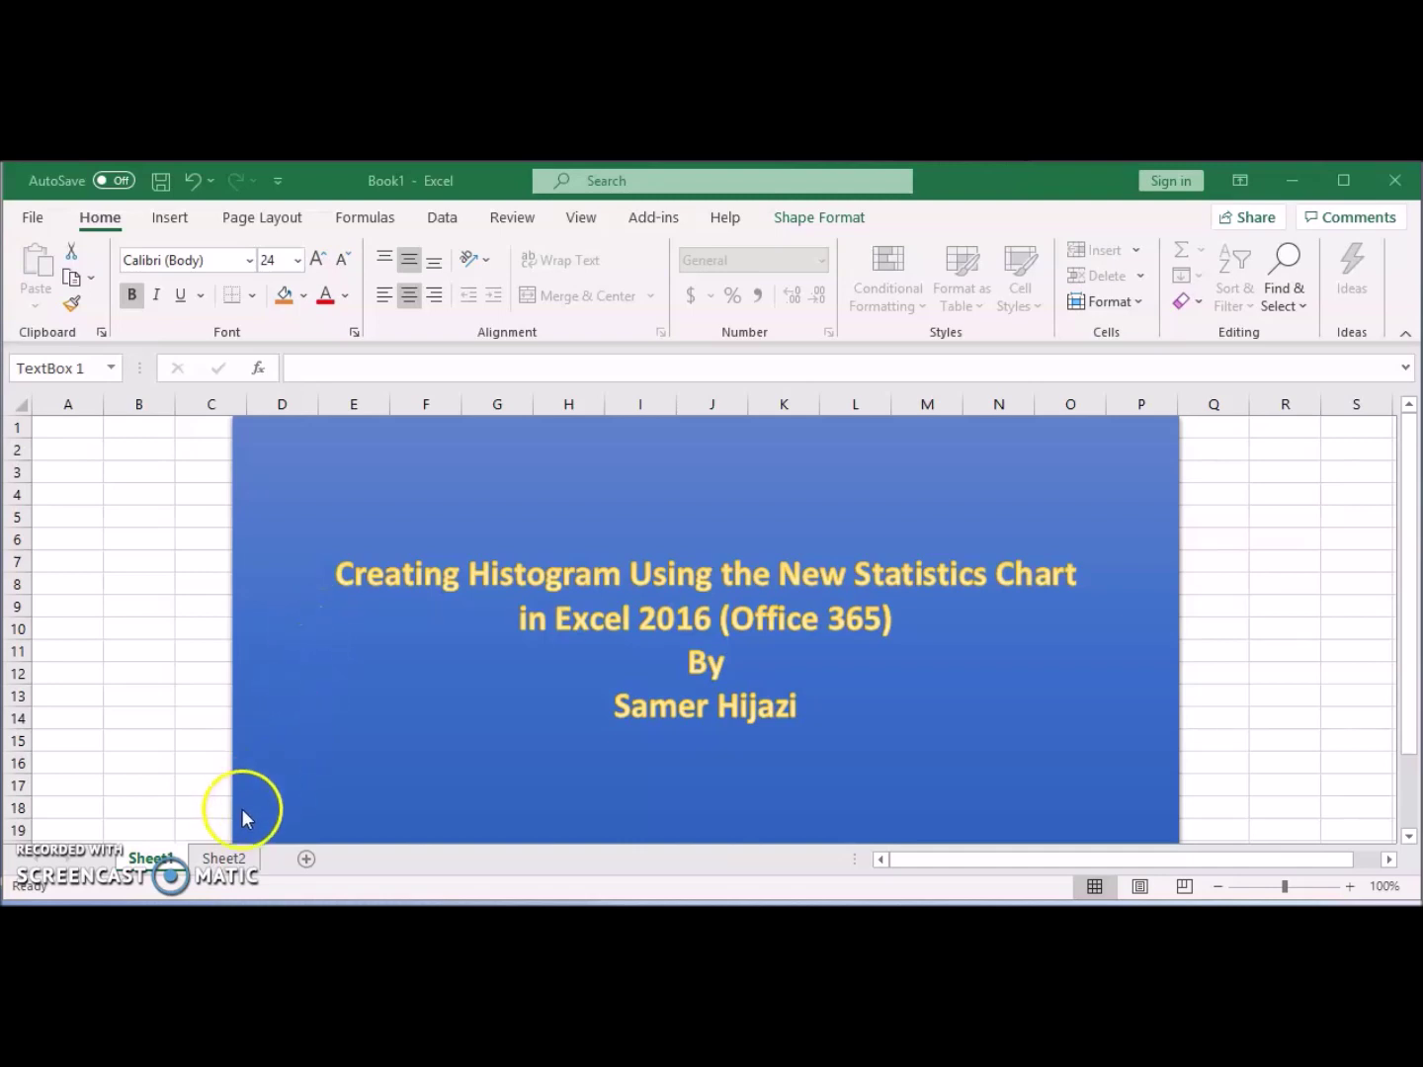
# - Switch to Sheet2 with its Age data and bring up the sheet tab's menu
pyautogui.click(220, 859)
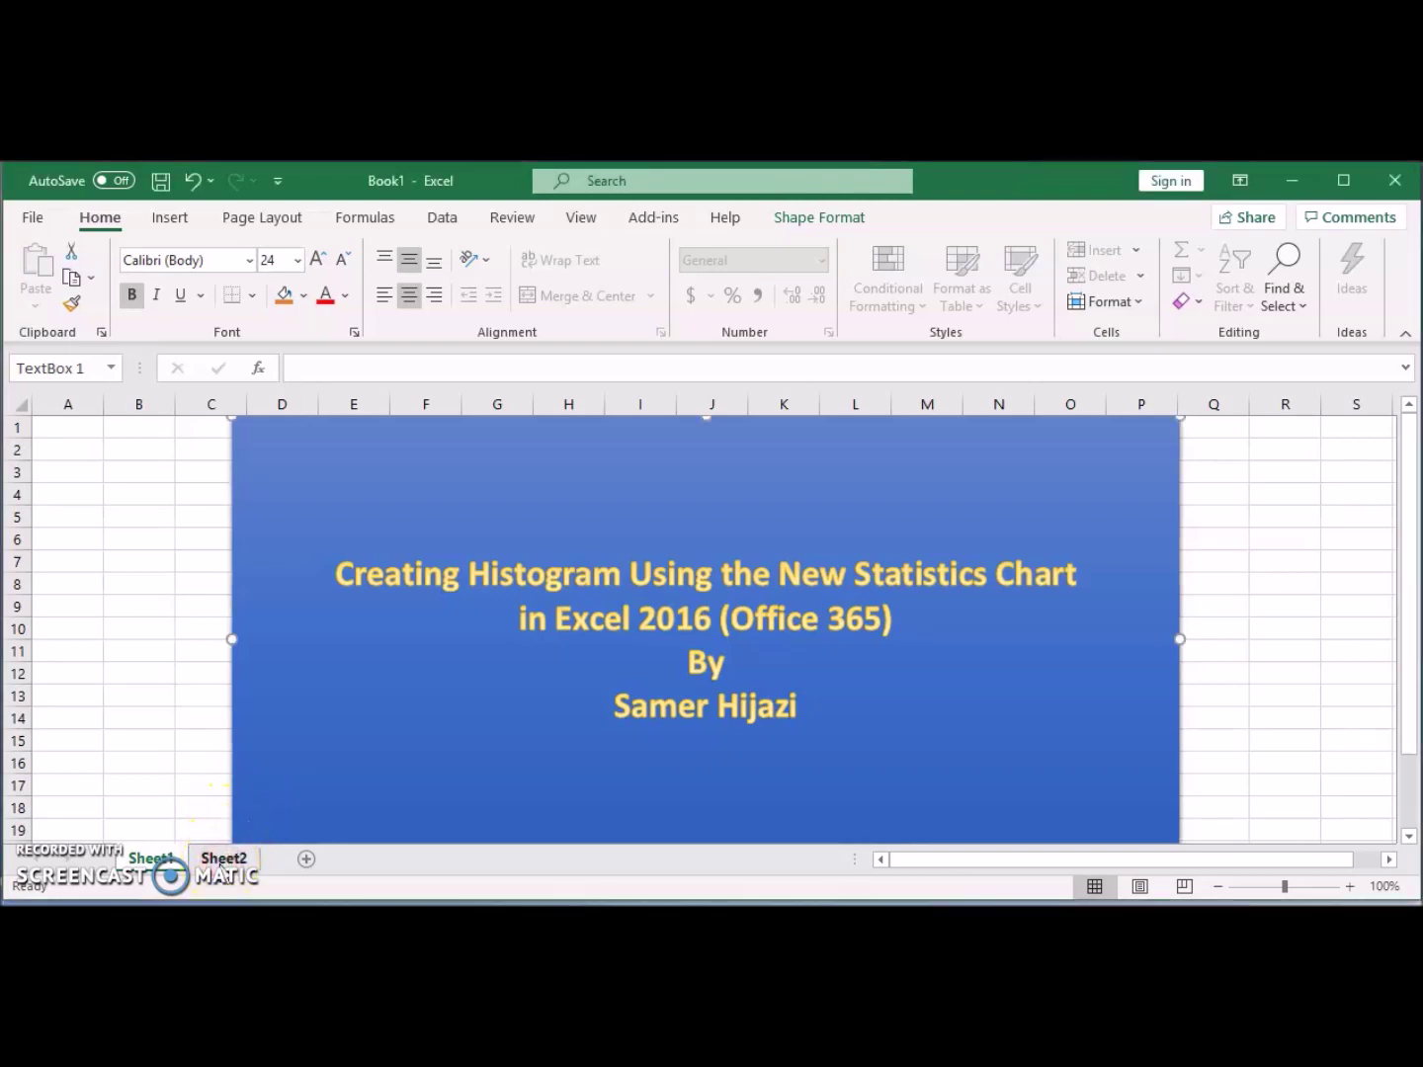
pyautogui.rightClick(220, 858)
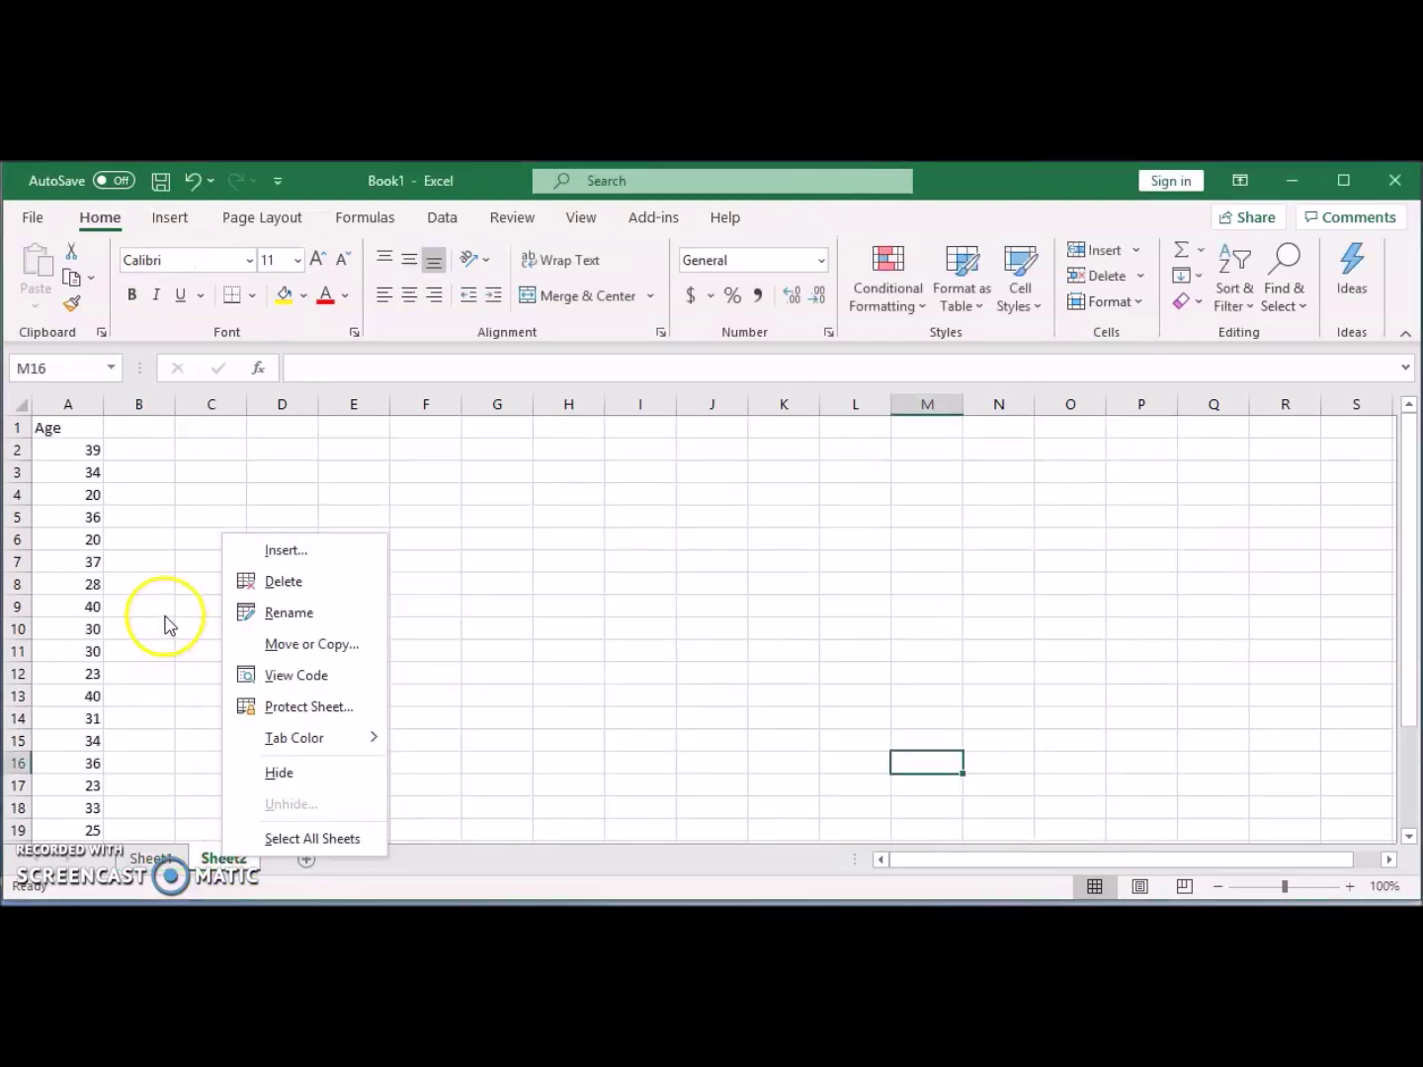
# - Select the Age column from header A1 down to A25 on Sheet2
pyautogui.click(125, 494)
pyautogui.click(127, 492)
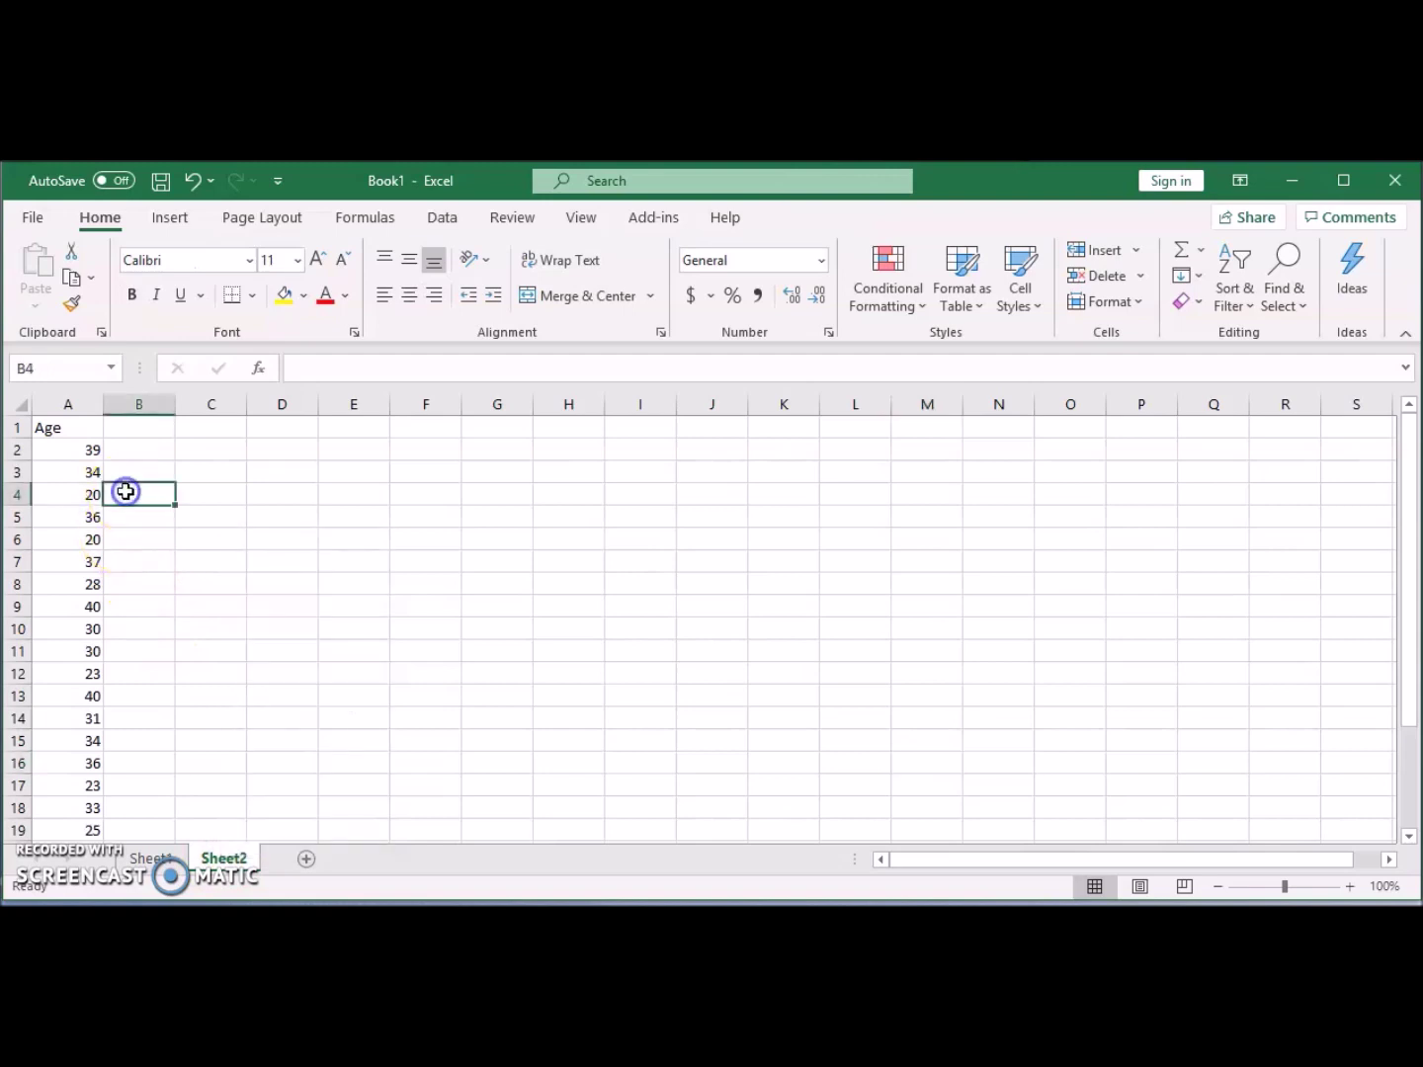
pyautogui.click(83, 429)
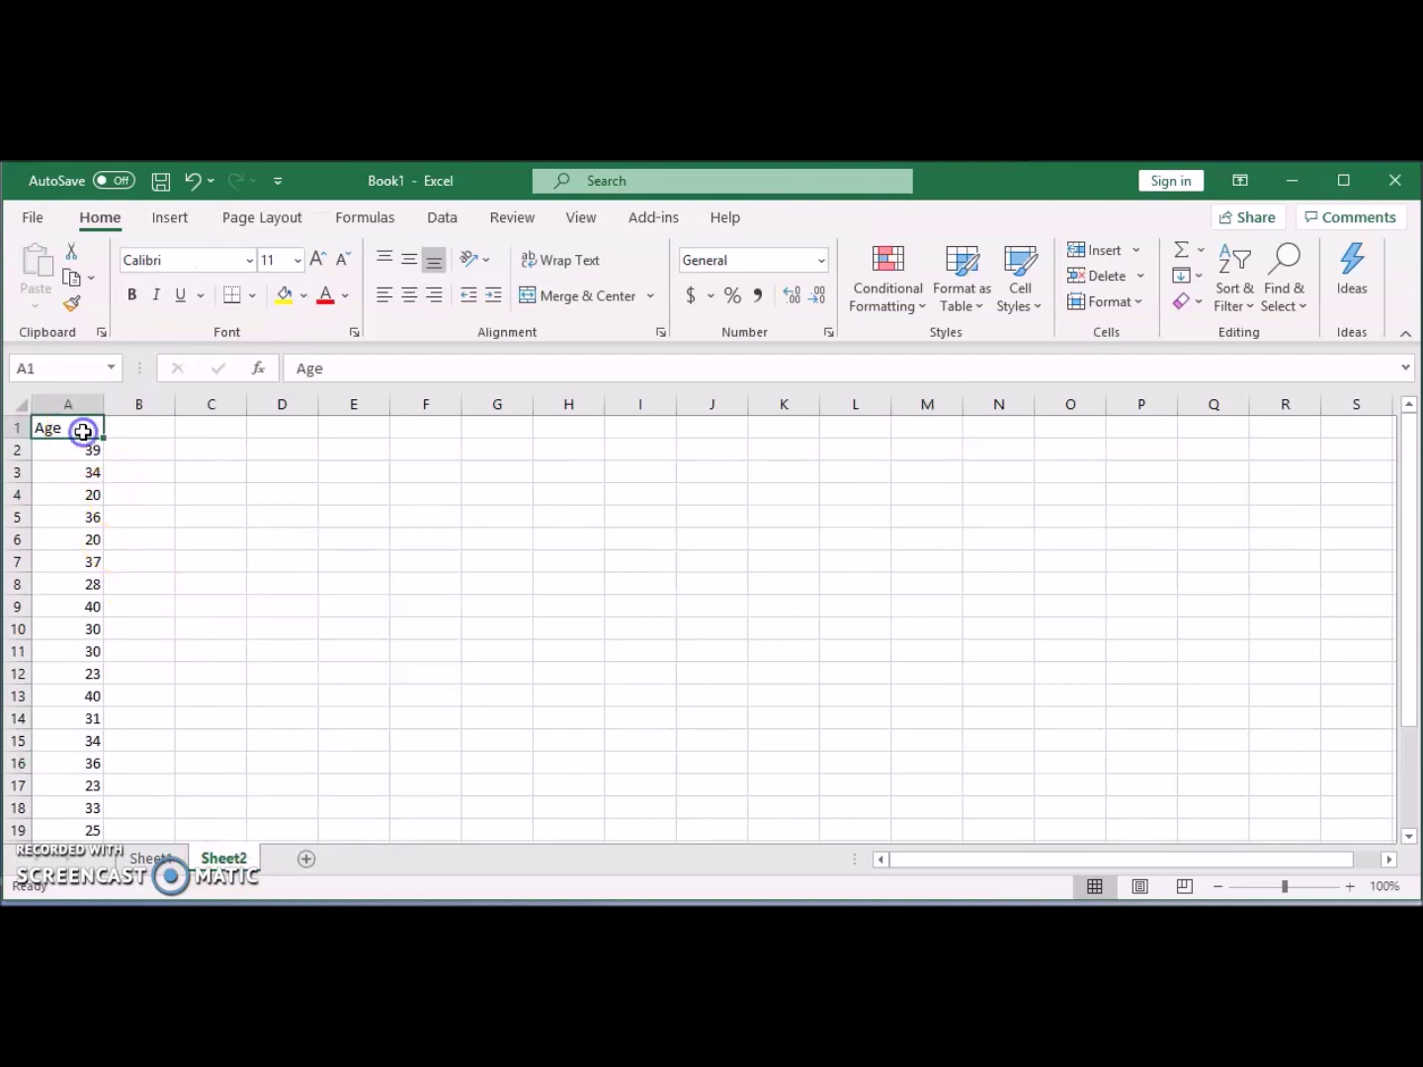
pyautogui.hotkey('shift', 'Right')
pyautogui.hotkey('shift', 'Right')
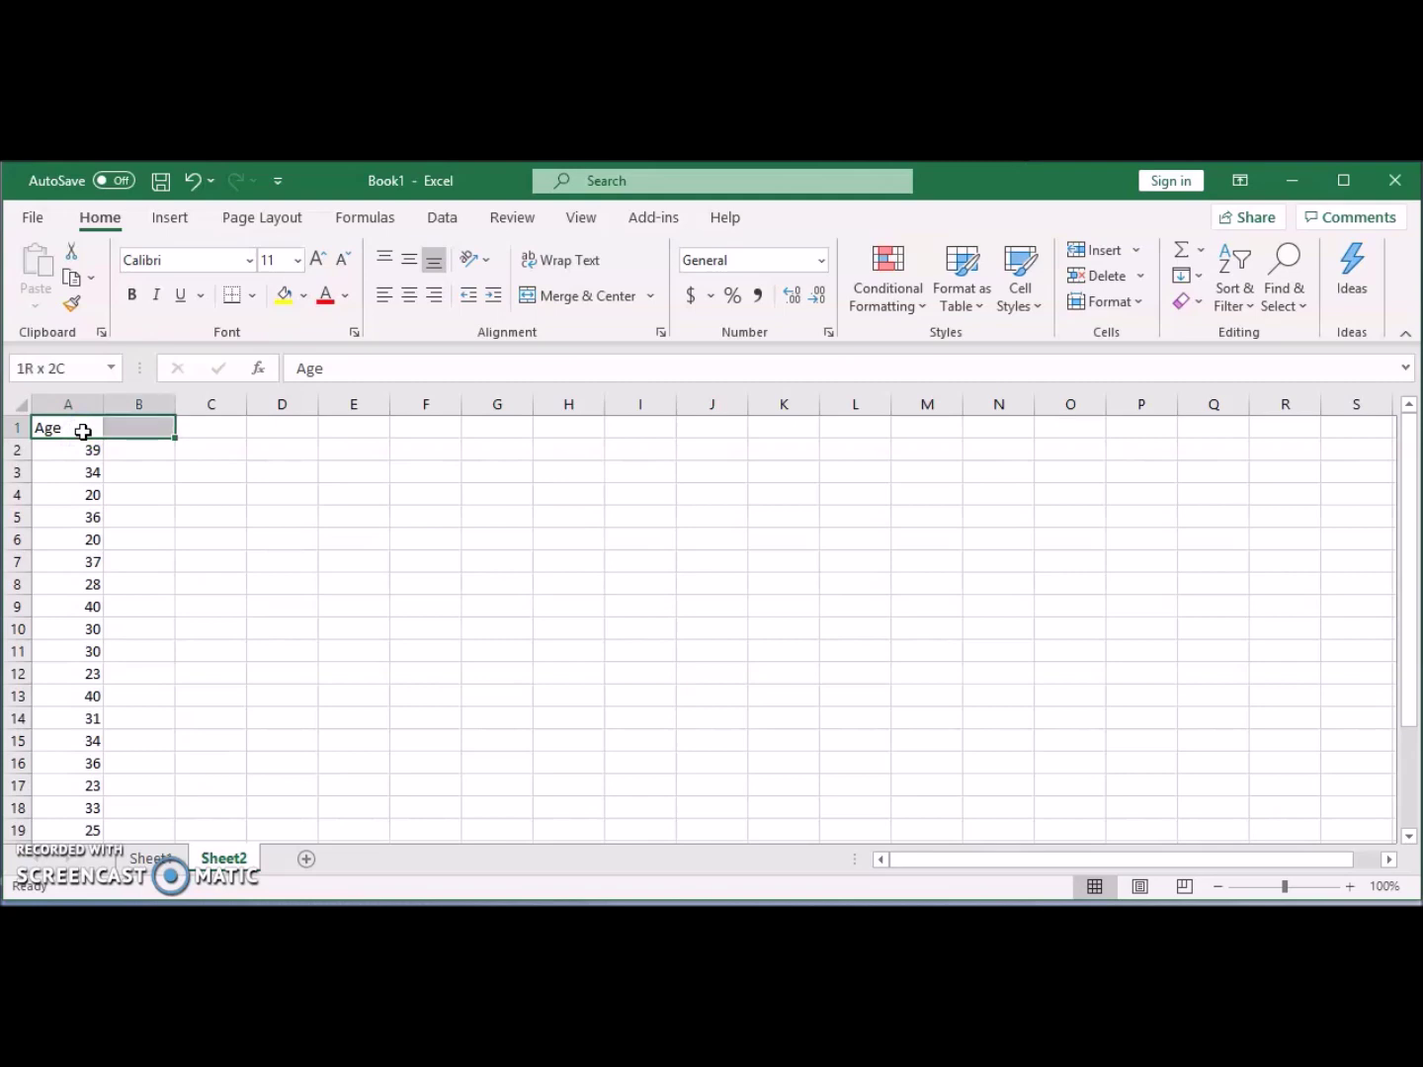
pyautogui.hotkey('shift', 'Left')
pyautogui.hotkey('shift', 'Left')
pyautogui.hotkey('shift', 'Down')
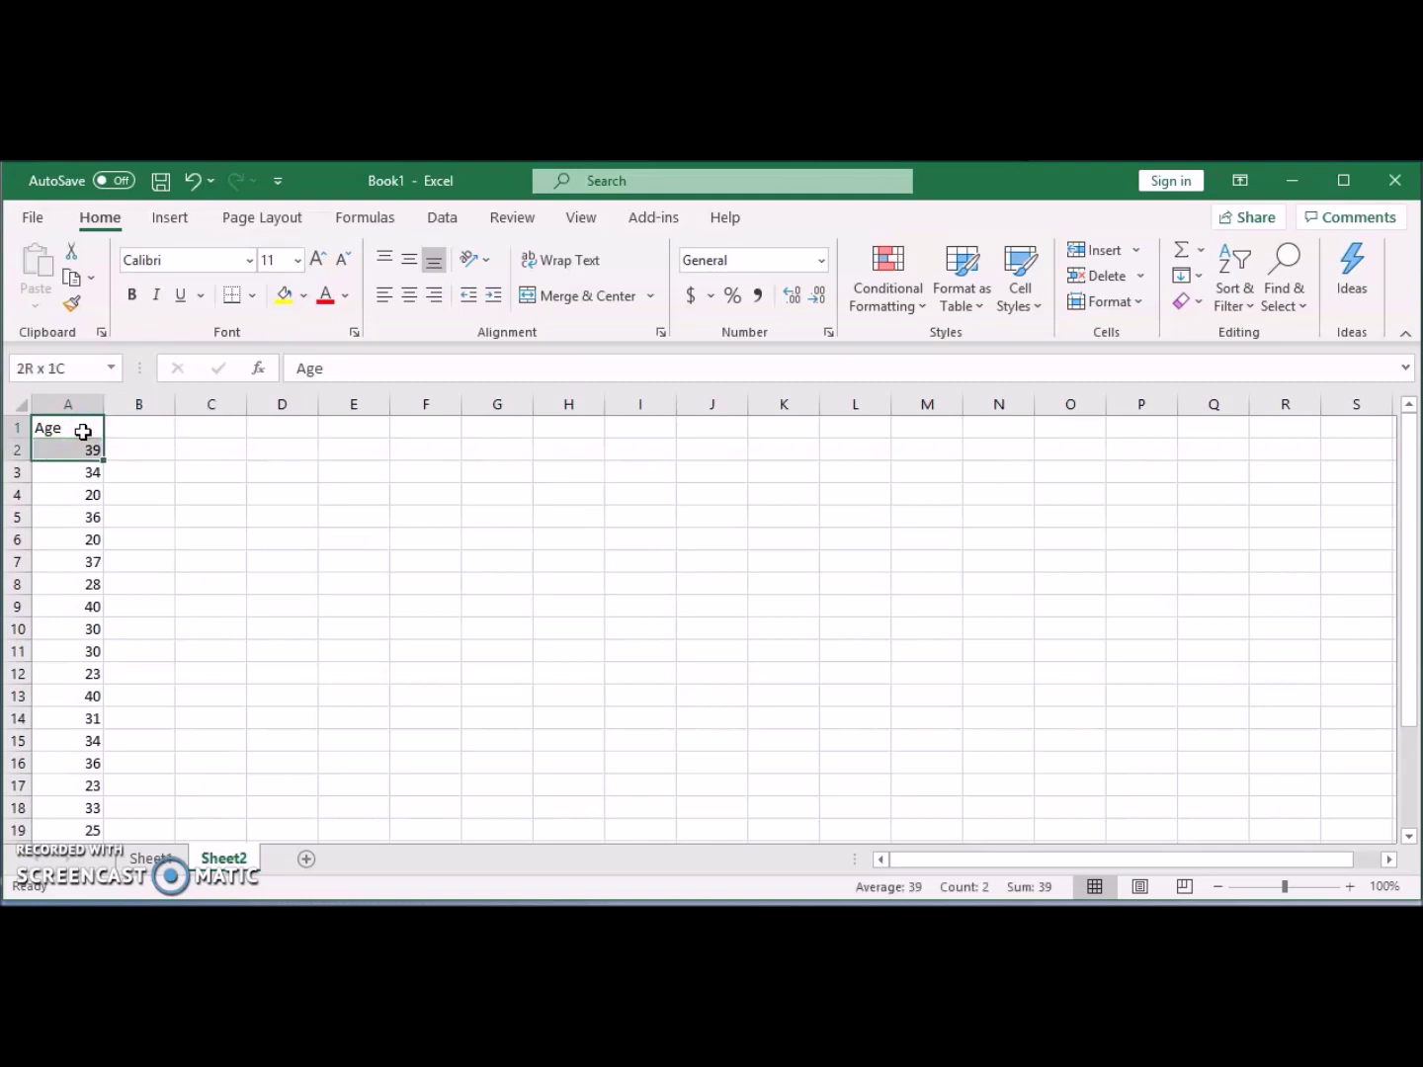
pyautogui.hotkey('shift', 'Down')
pyautogui.hotkey('shift', 'Down')
pyautogui.hotkey('shift', 'Down')
pyautogui.hotkey('shift', 'Down')
pyautogui.hotkey('shift', 'Down')
pyautogui.hotkey('shift', 'Down')
pyautogui.hotkey('shift', 'Down')
pyautogui.hotkey('shift', 'Down')
pyautogui.hotkey('shift', 'Down')
pyautogui.hotkey('shift', 'Down')
pyautogui.hotkey('shift', 'Down')
pyautogui.hotkey('shift', 'Down')
pyautogui.hotkey('shift', 'Down')
pyautogui.hotkey('shift', 'Down')
pyautogui.hotkey('shift', 'Down')
pyautogui.hotkey('shift', 'Down')
pyautogui.hotkey('shift', 'Down')
pyautogui.hotkey('shift', 'Down')
pyautogui.hotkey('shift', 'Down')
pyautogui.hotkey('shift', 'Down')
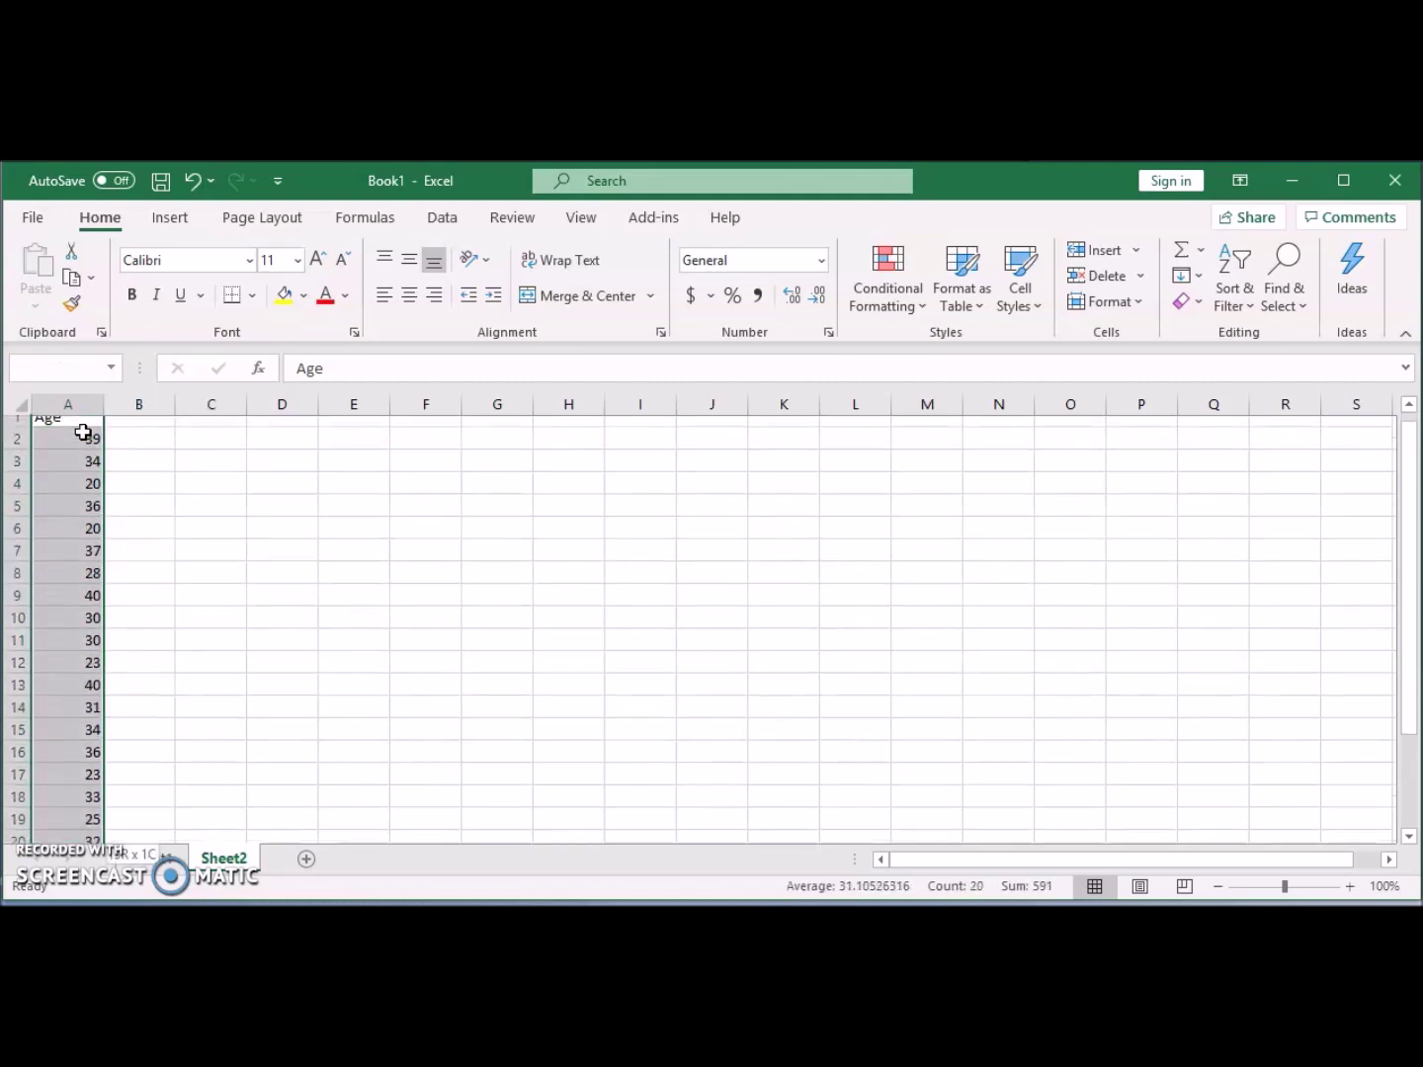
pyautogui.hotkey('shift', 'Down')
pyautogui.hotkey('shift', 'Down')
pyautogui.hotkey('shift', 'Down')
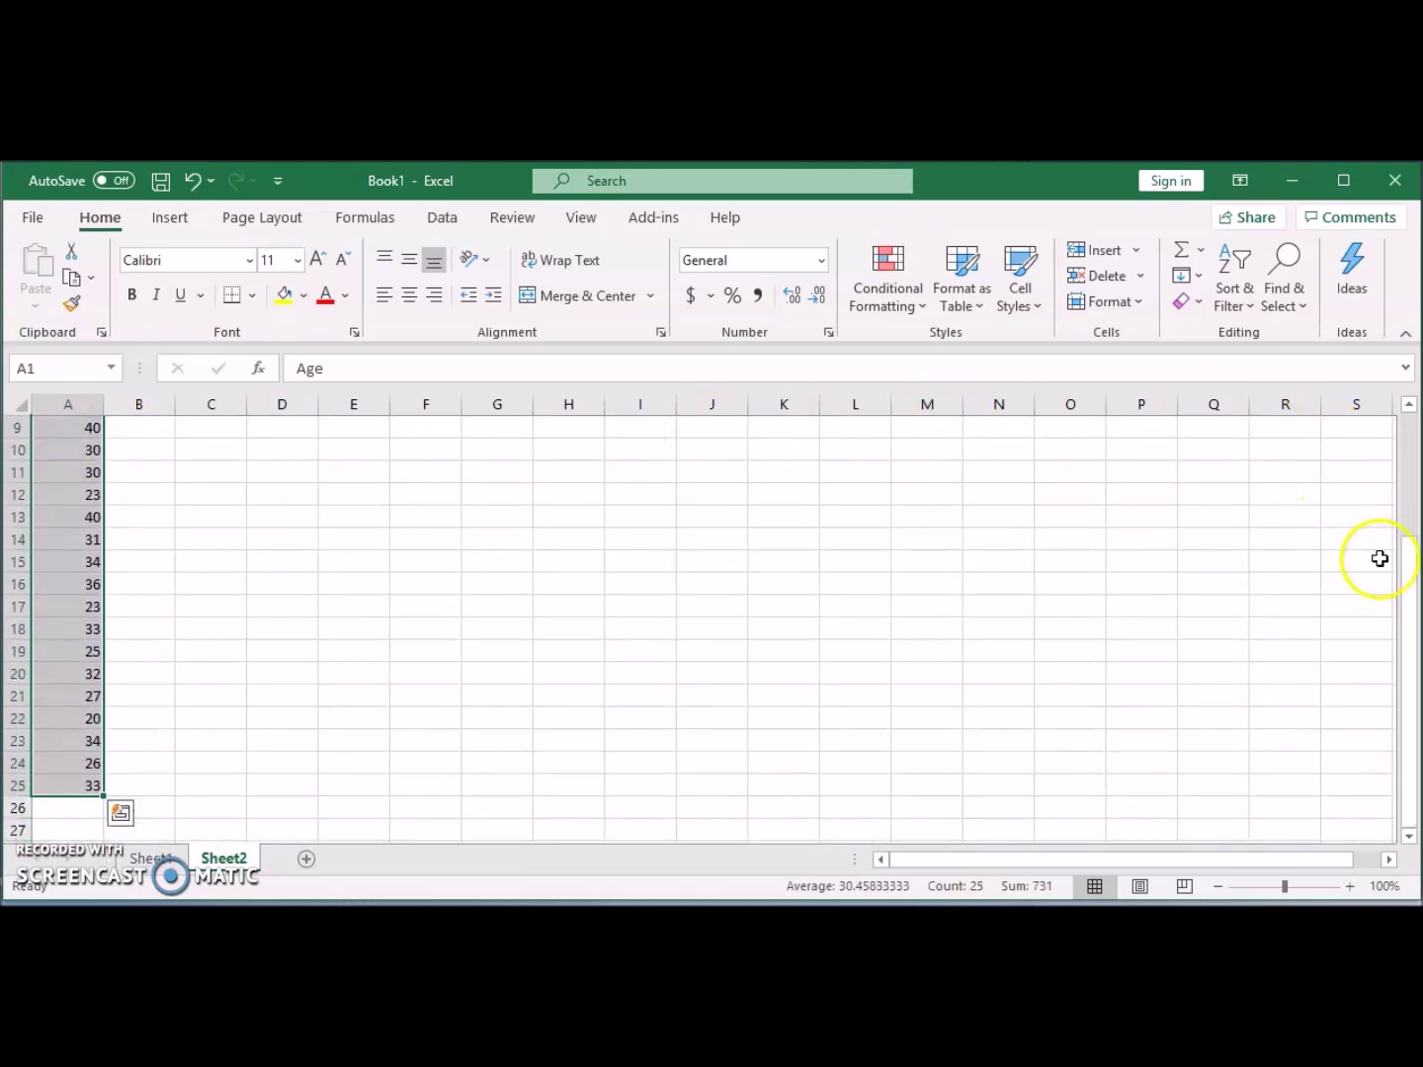
pyautogui.moveTo(1409, 573); pyautogui.dragTo(1400, 422)
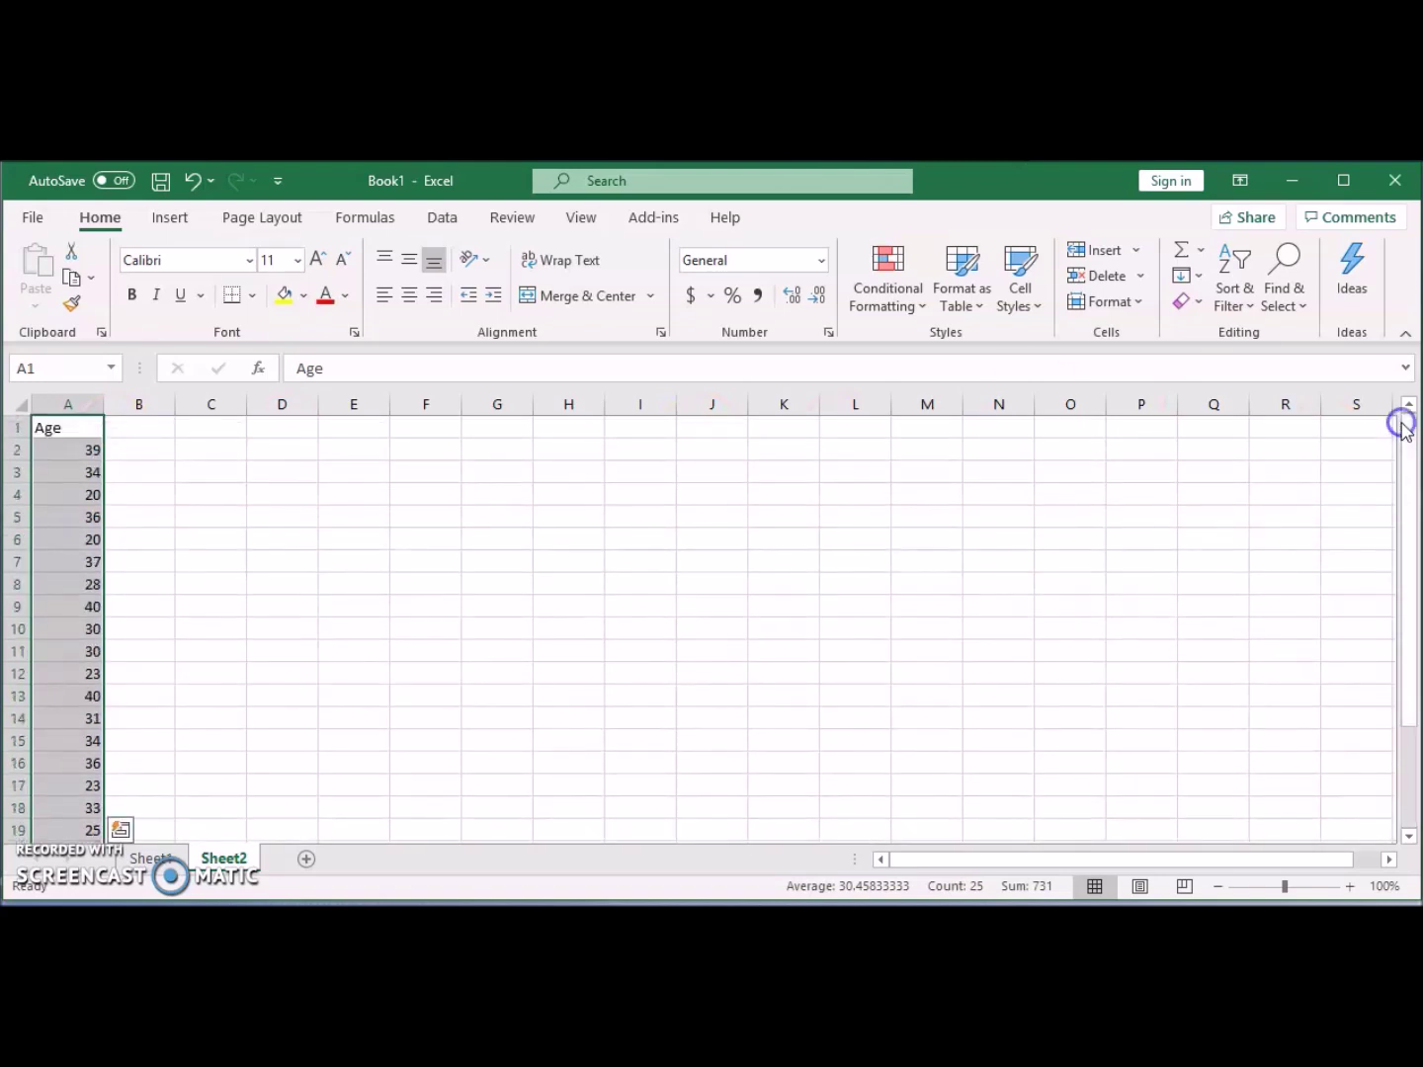
pyautogui.click(169, 219)
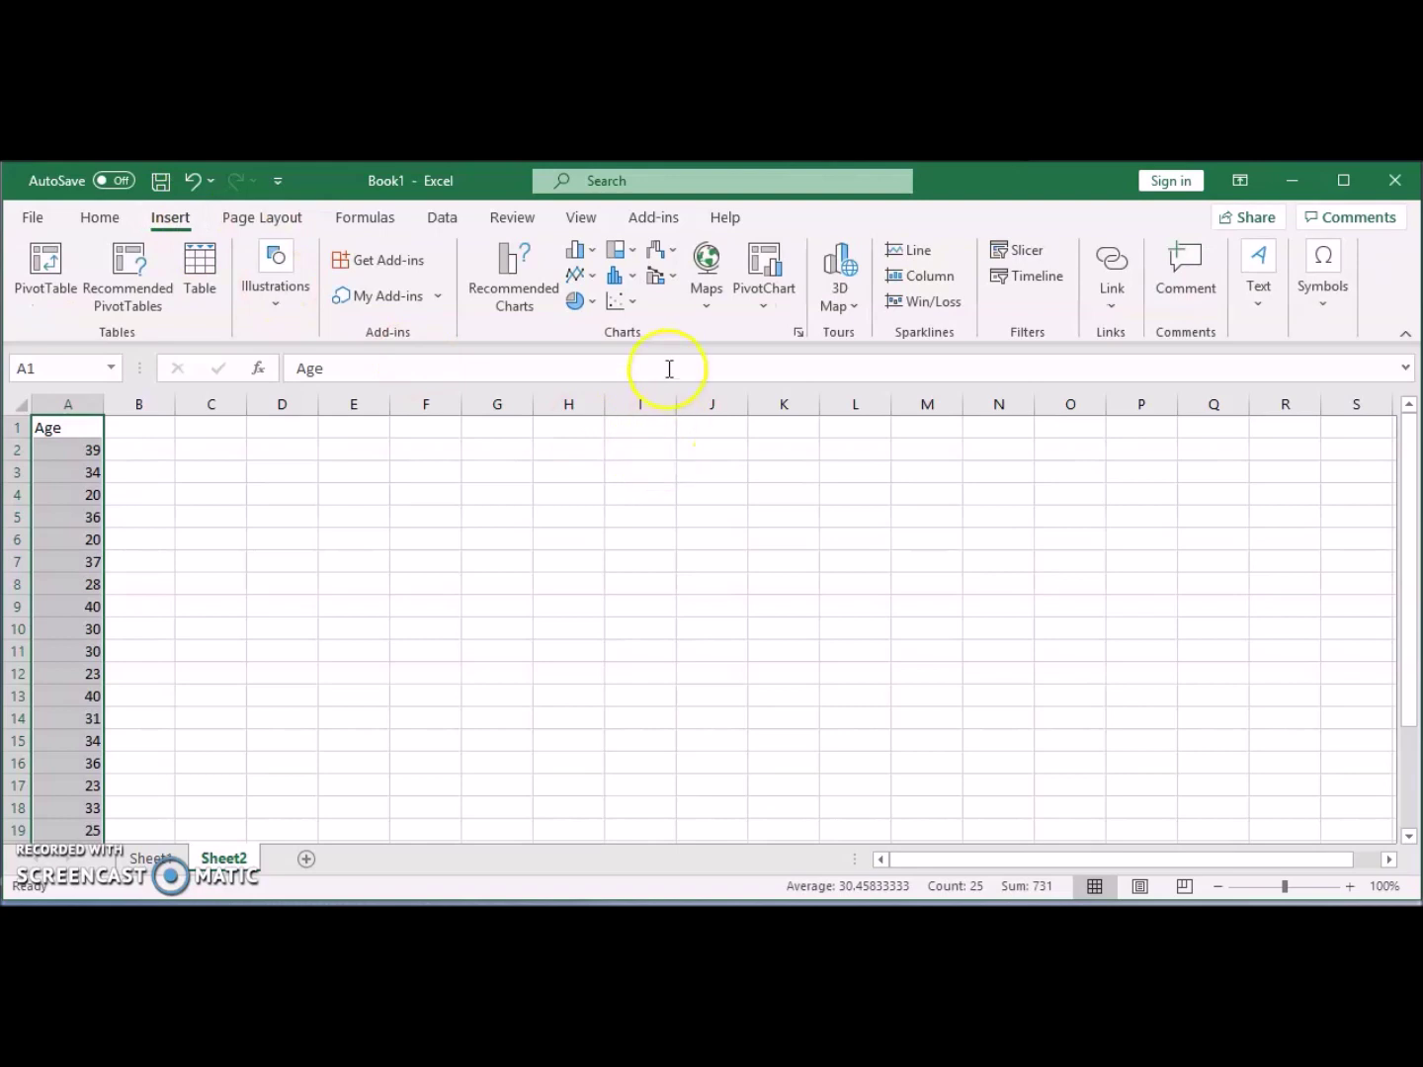
# - Insert a Histogram statistic chart of the selected Age values
pyautogui.click(633, 279)
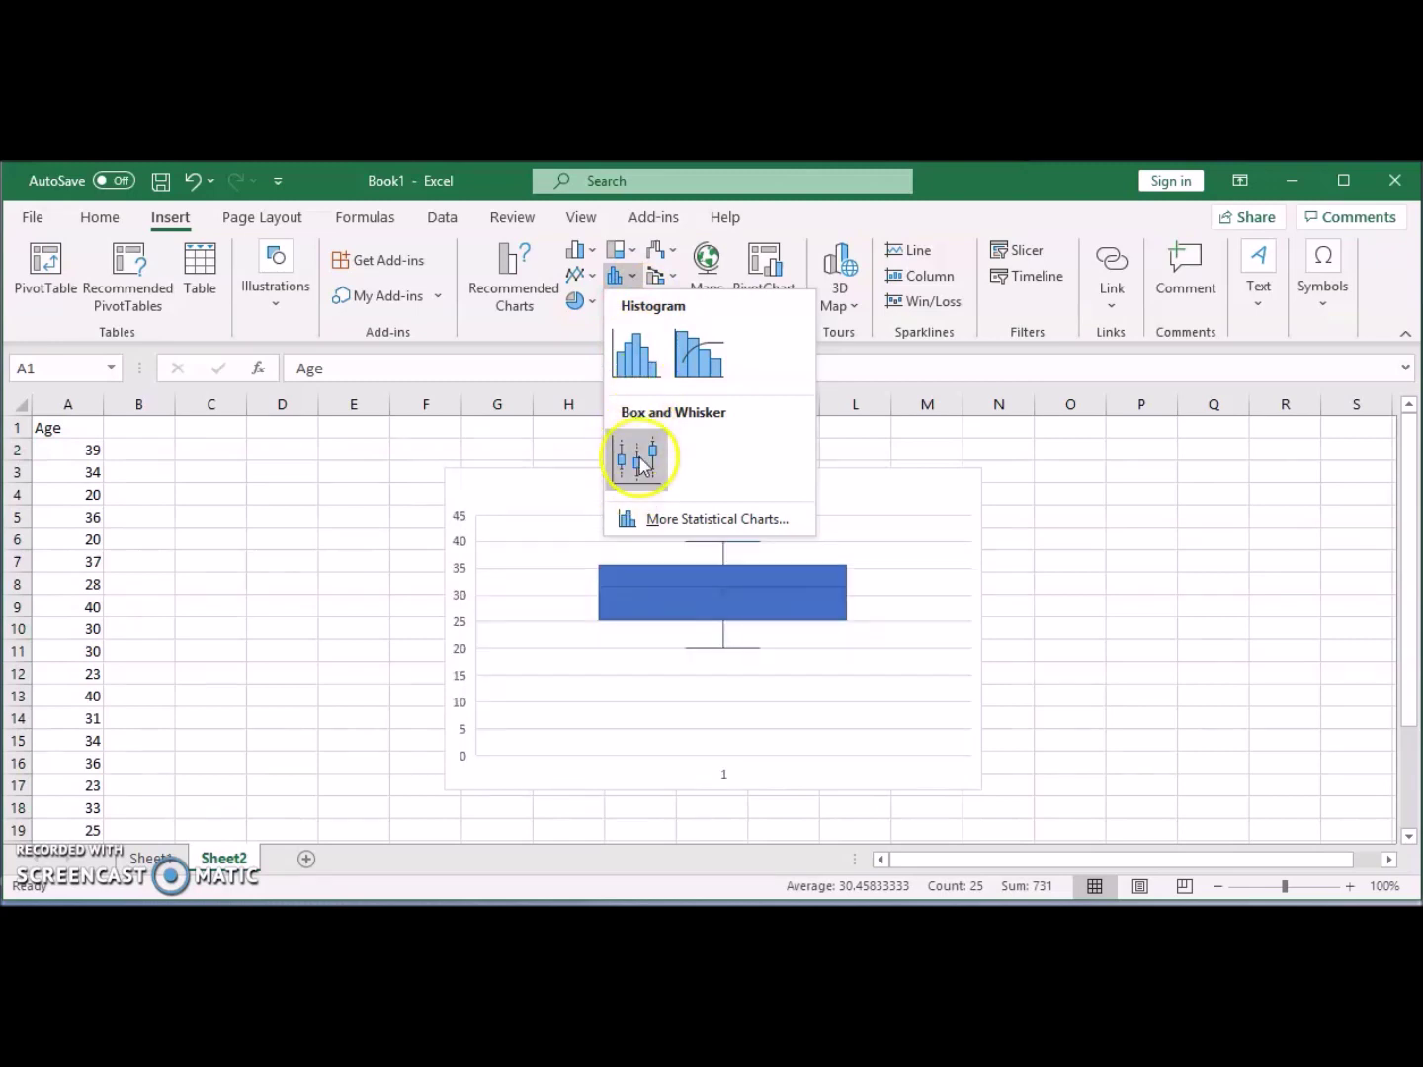
pyautogui.click(637, 358)
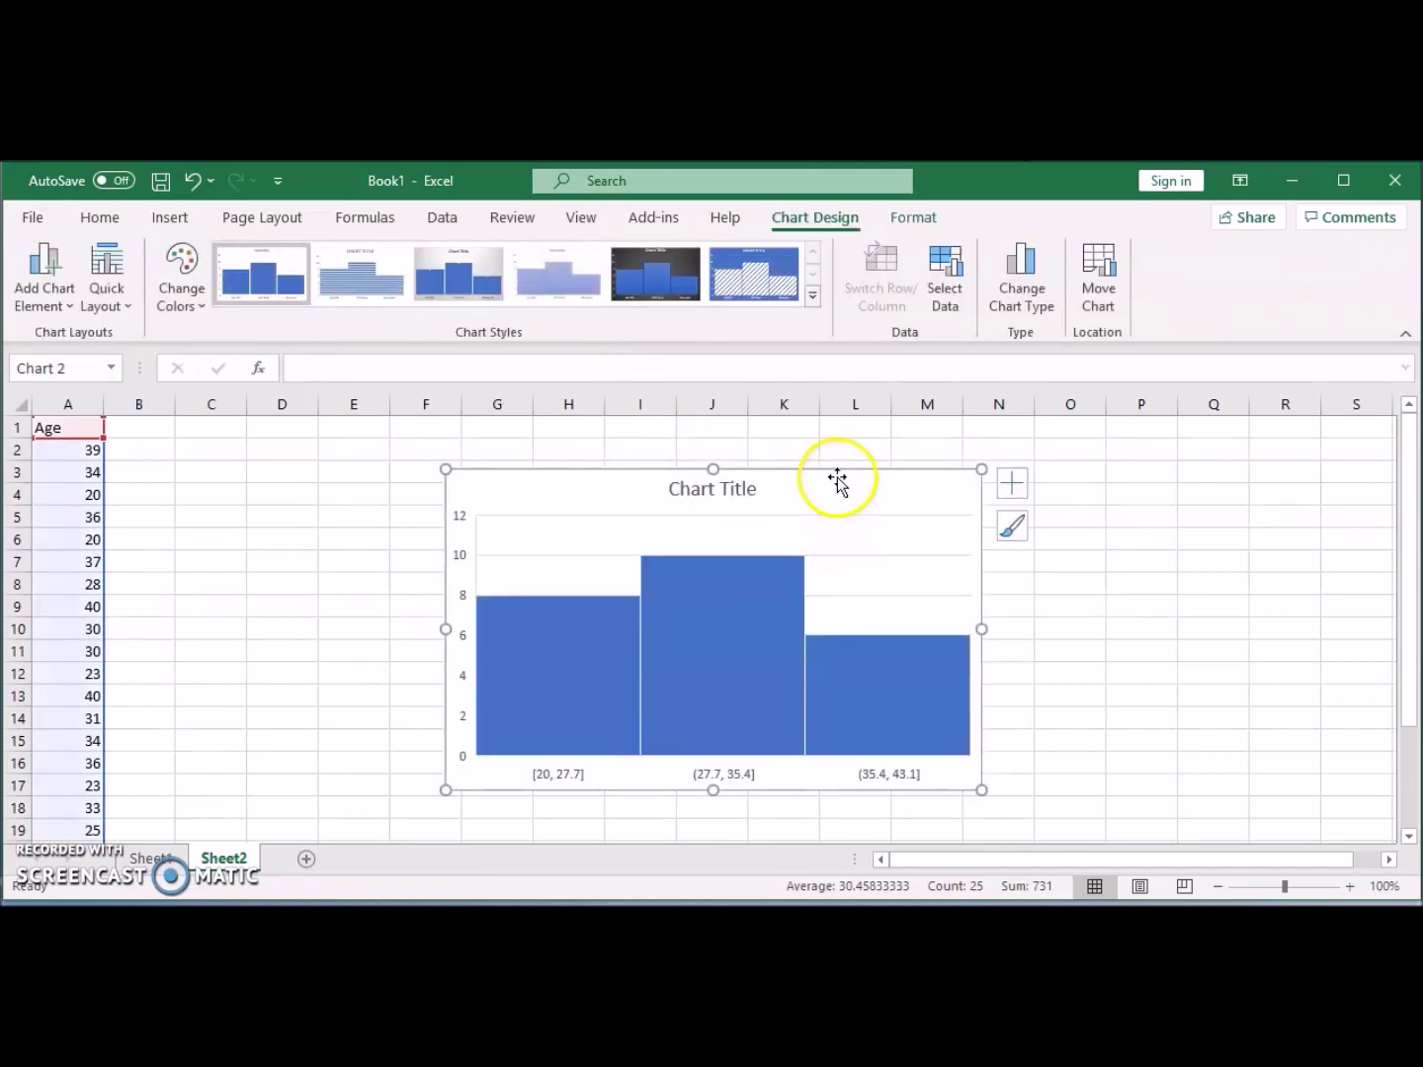
# - Drag the histogram left and enlarge it to span roughly columns D to M
pyautogui.moveTo(835, 475); pyautogui.dragTo(647, 445)
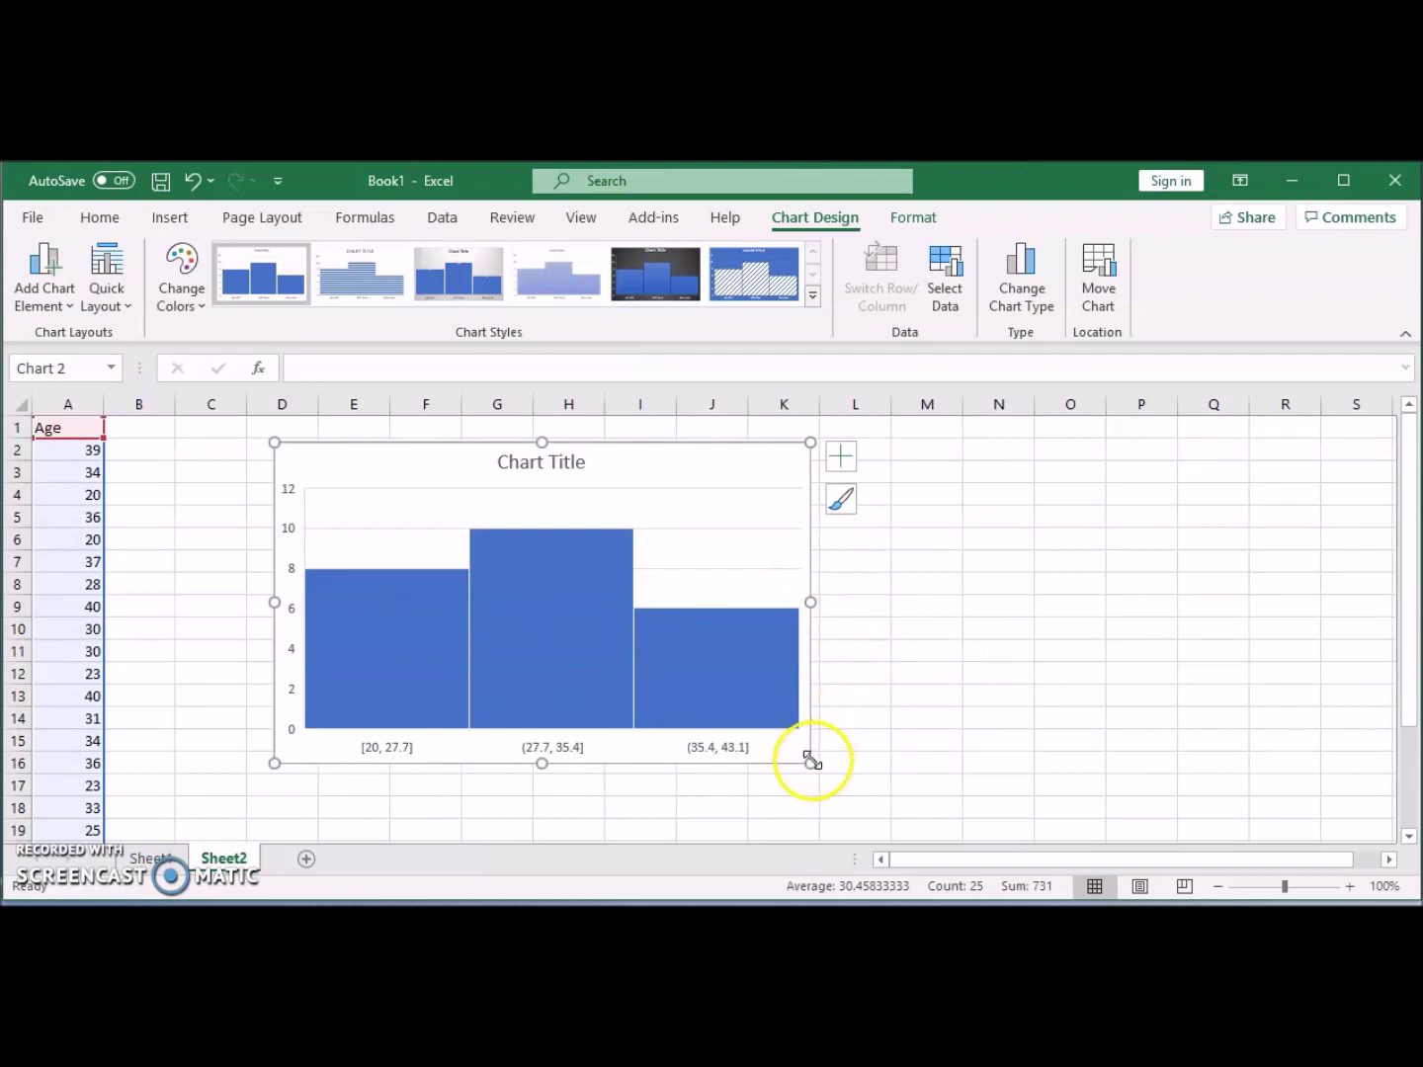
pyautogui.moveTo(810, 763); pyautogui.dragTo(940, 797)
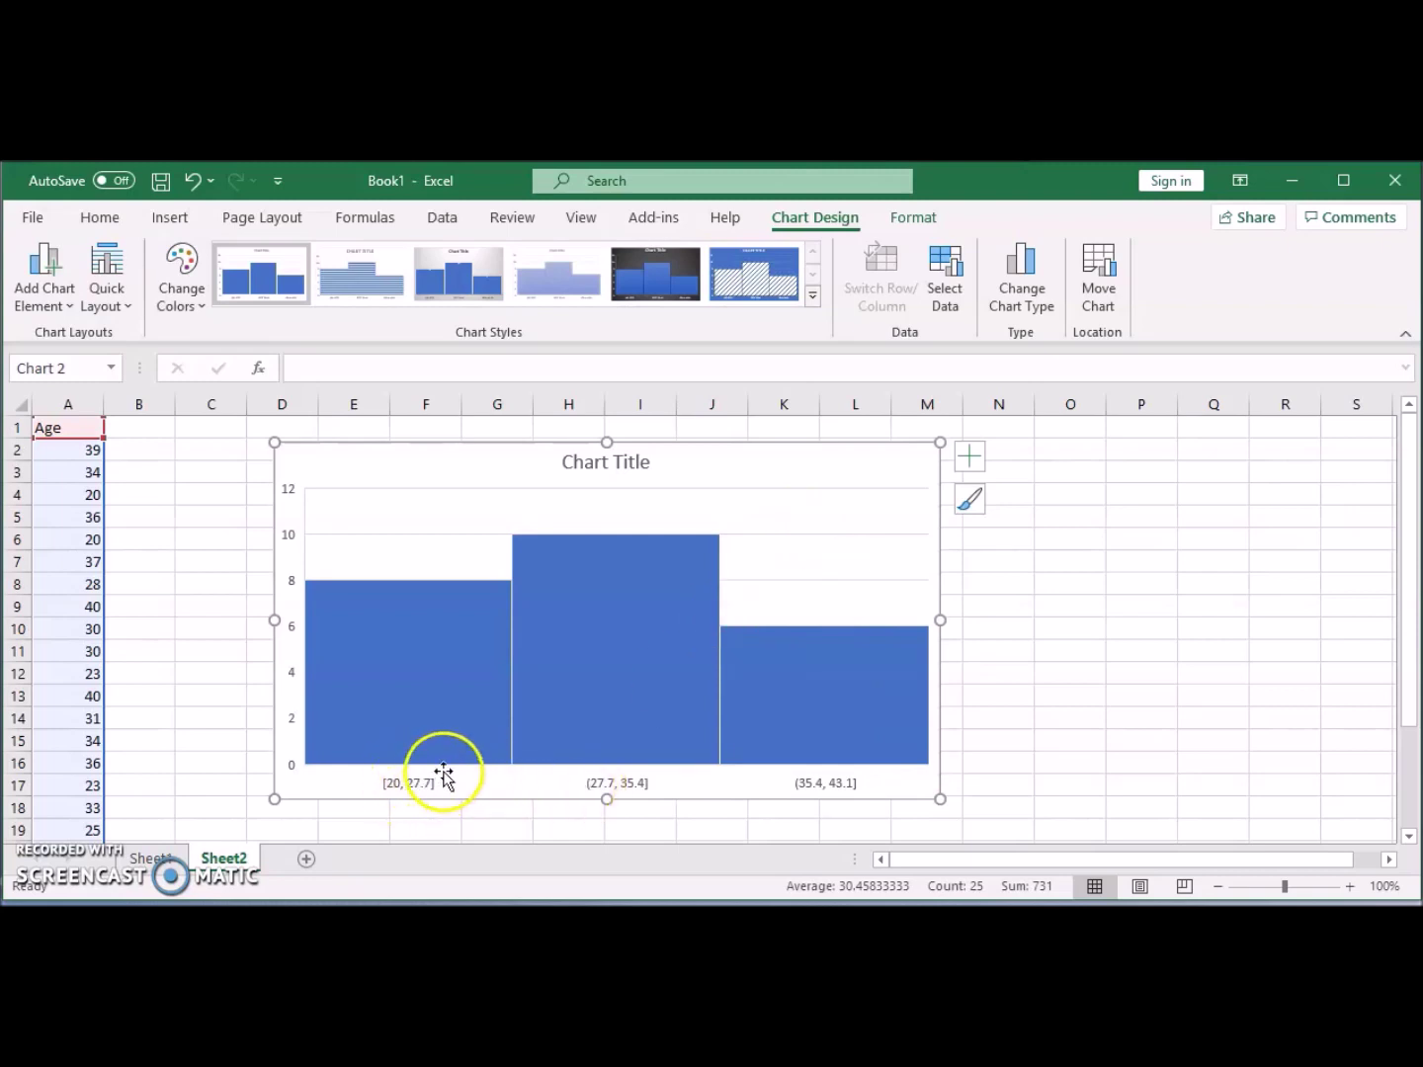
pyautogui.moveTo(455, 770)
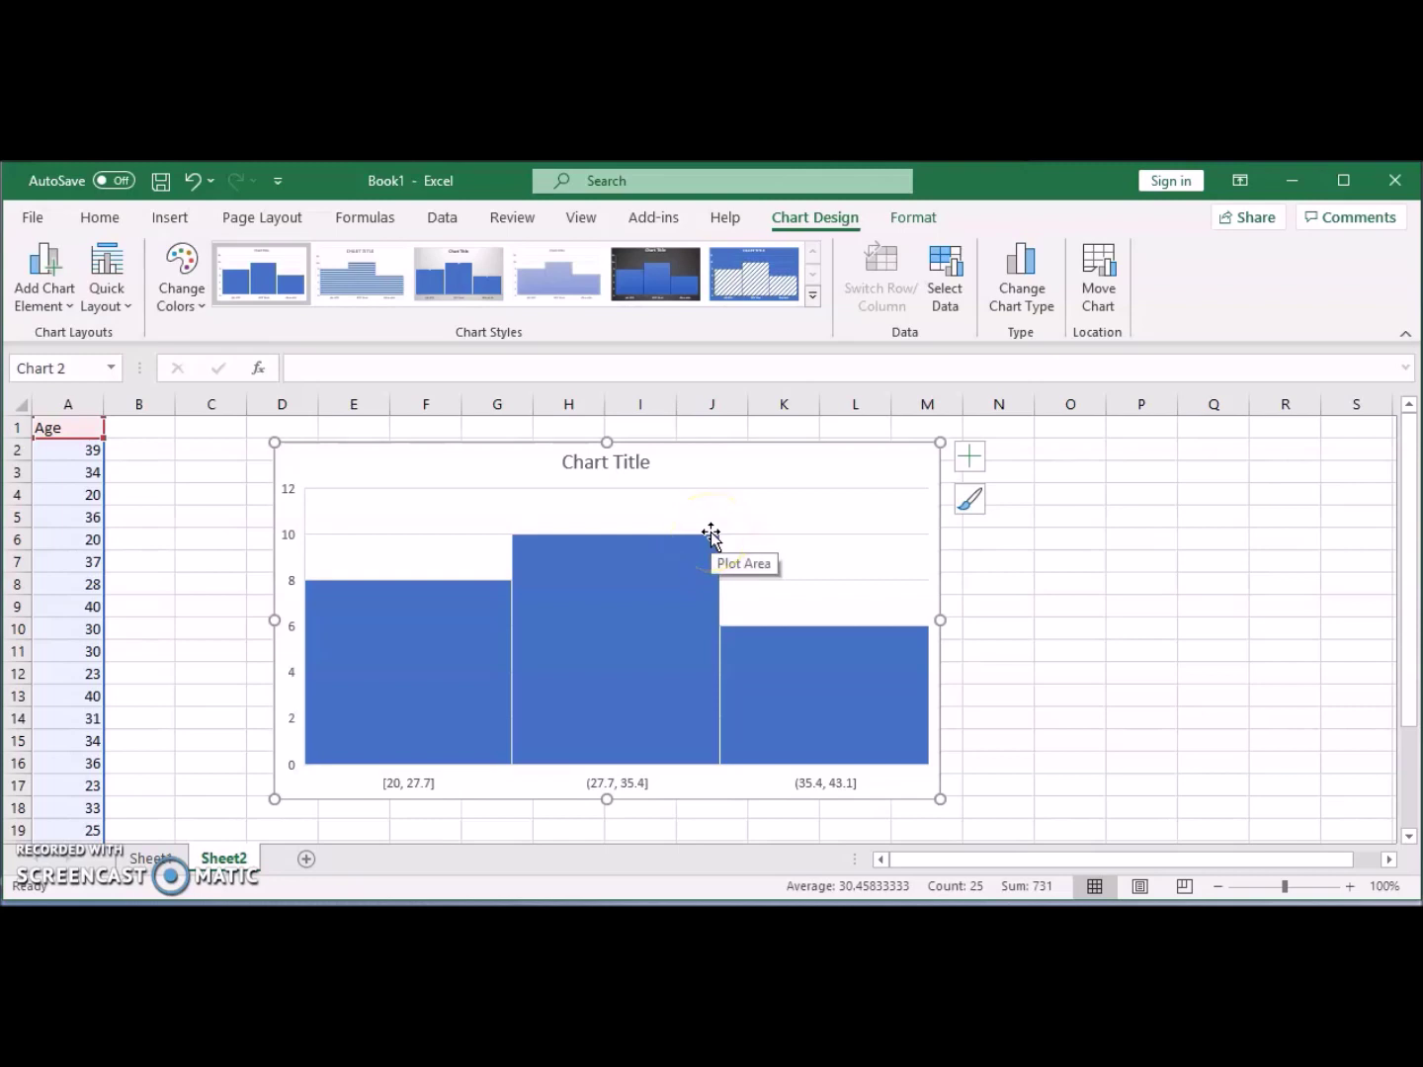
# - Select each of the three bars in turn, then the plot area and whole chart
pyautogui.click(599, 635)
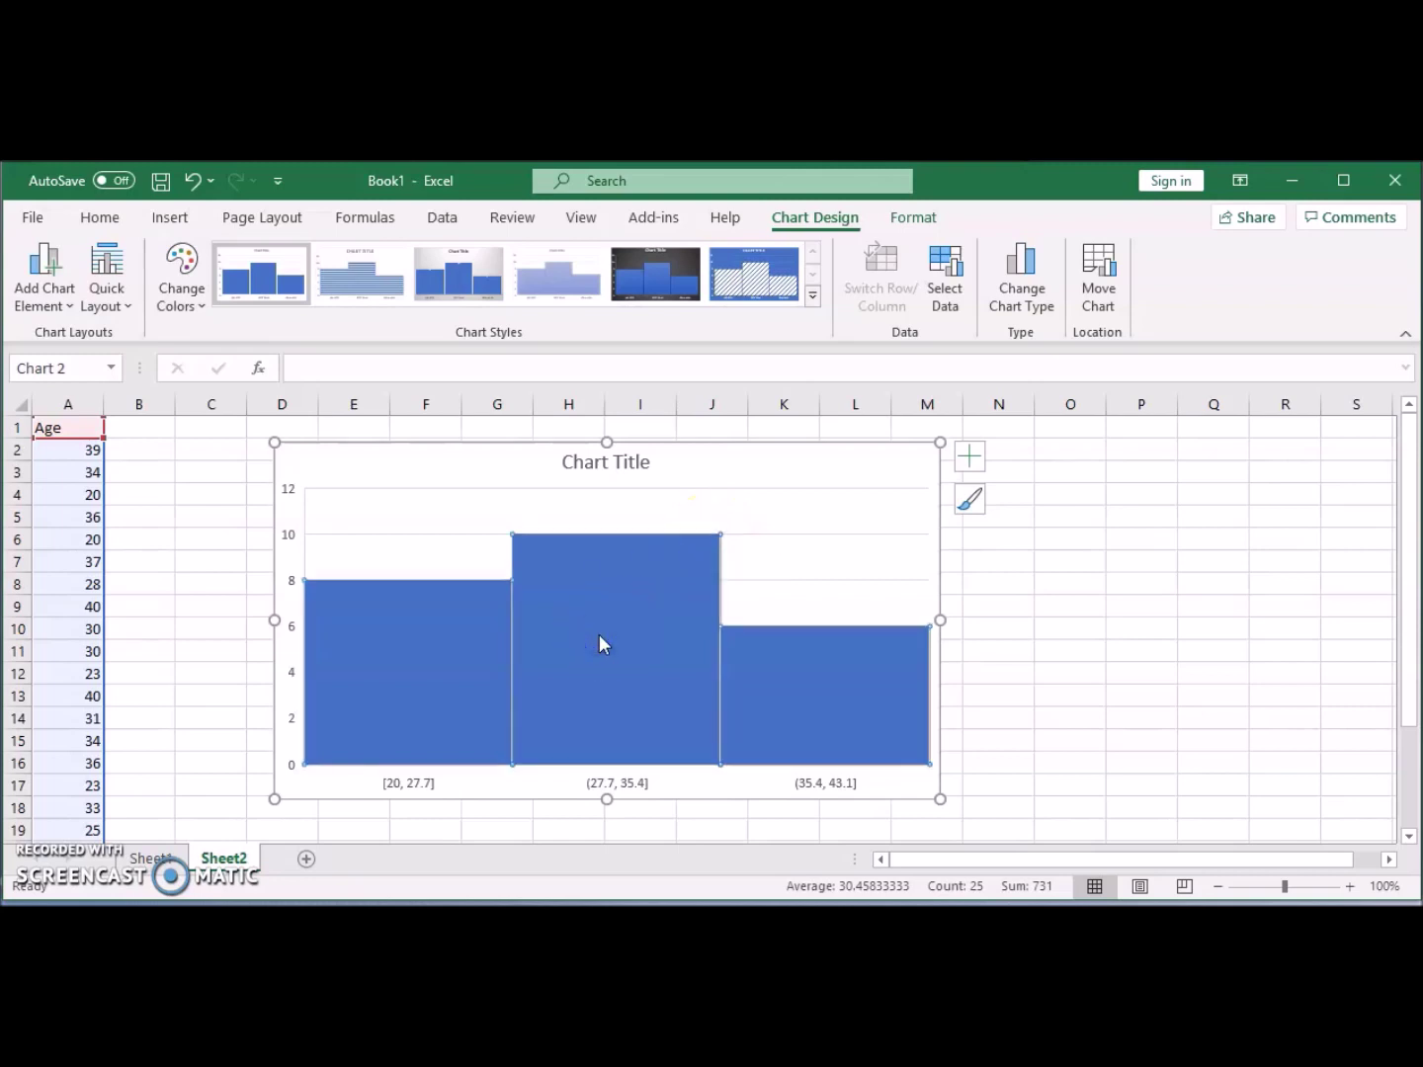
pyautogui.click(424, 669)
pyautogui.click(600, 674)
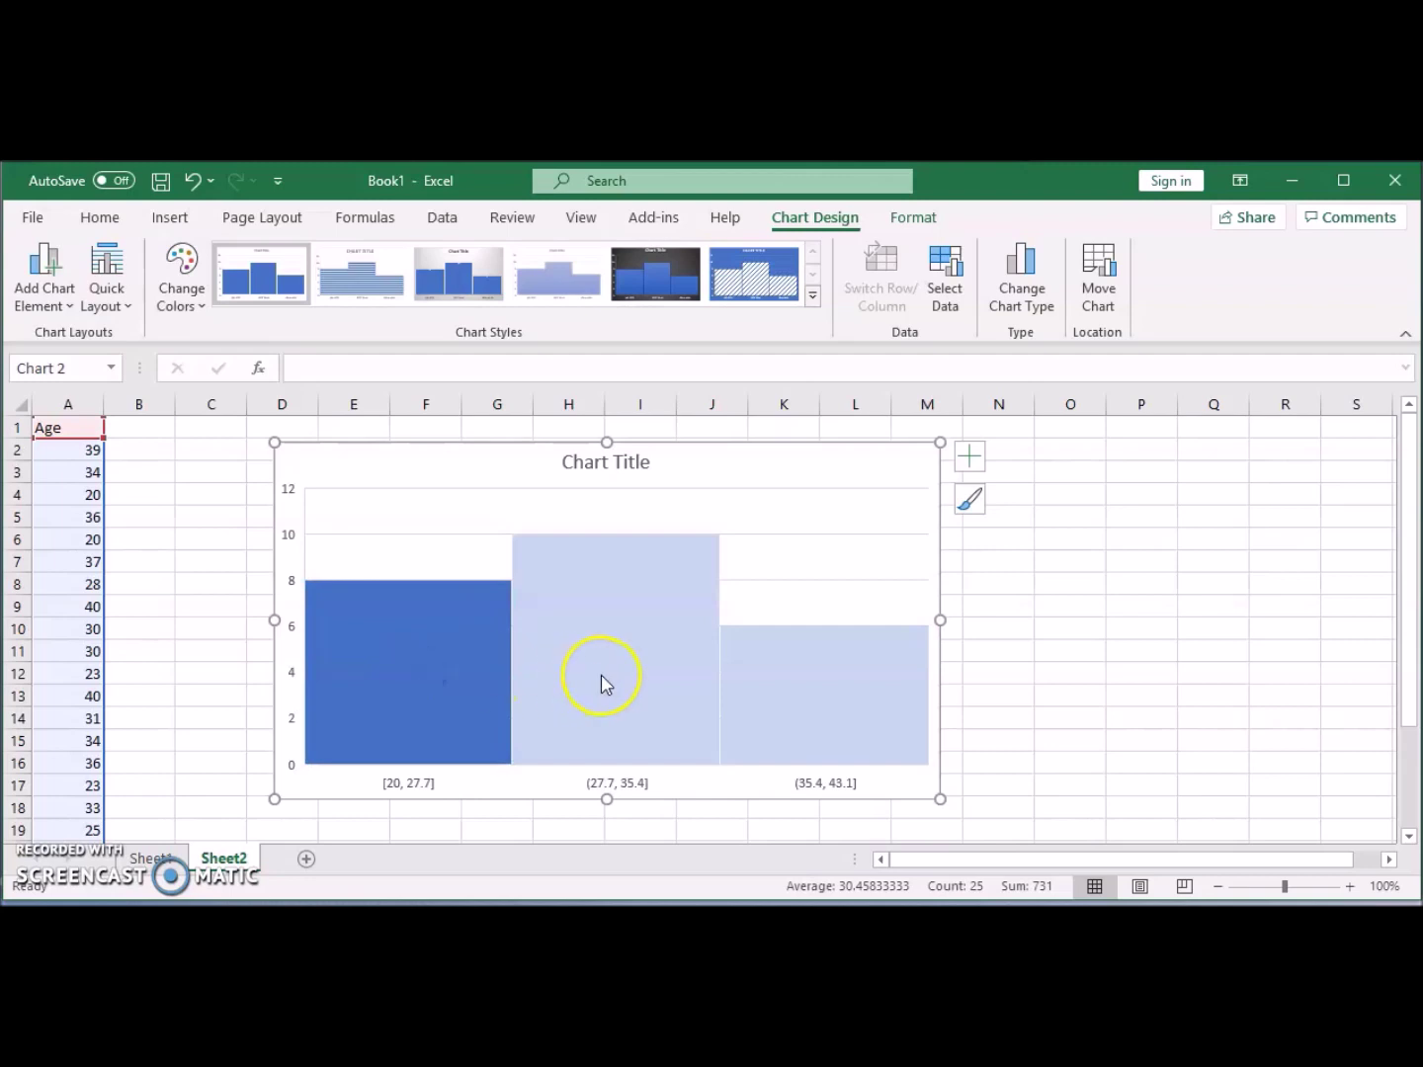
pyautogui.click(819, 702)
pyautogui.click(801, 563)
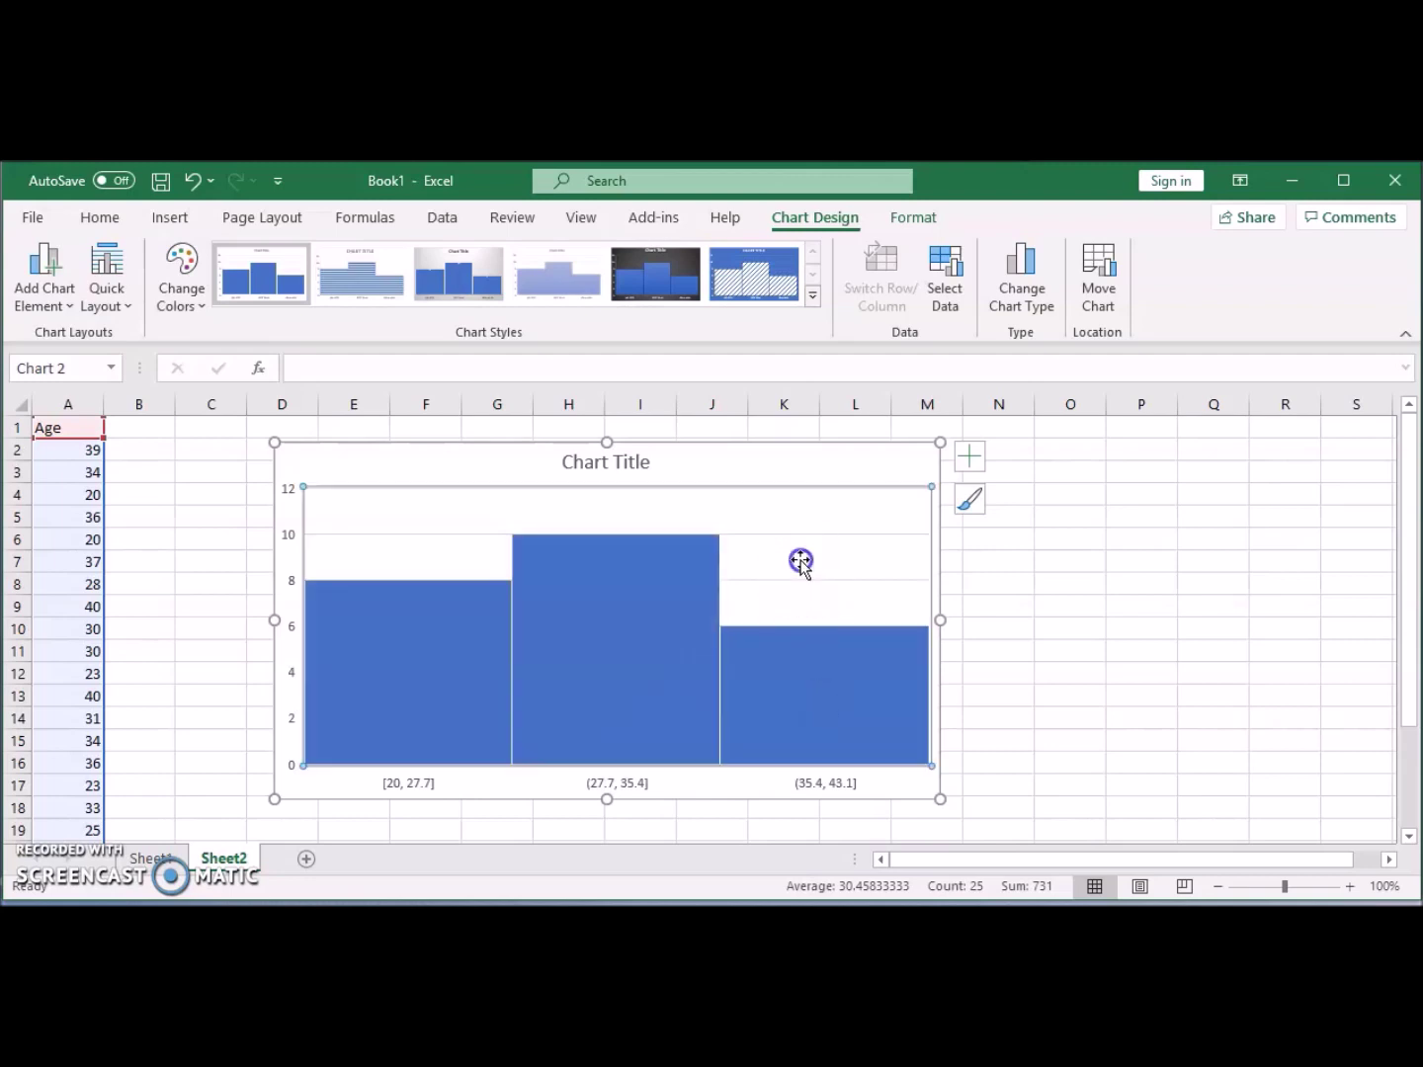
pyautogui.click(787, 469)
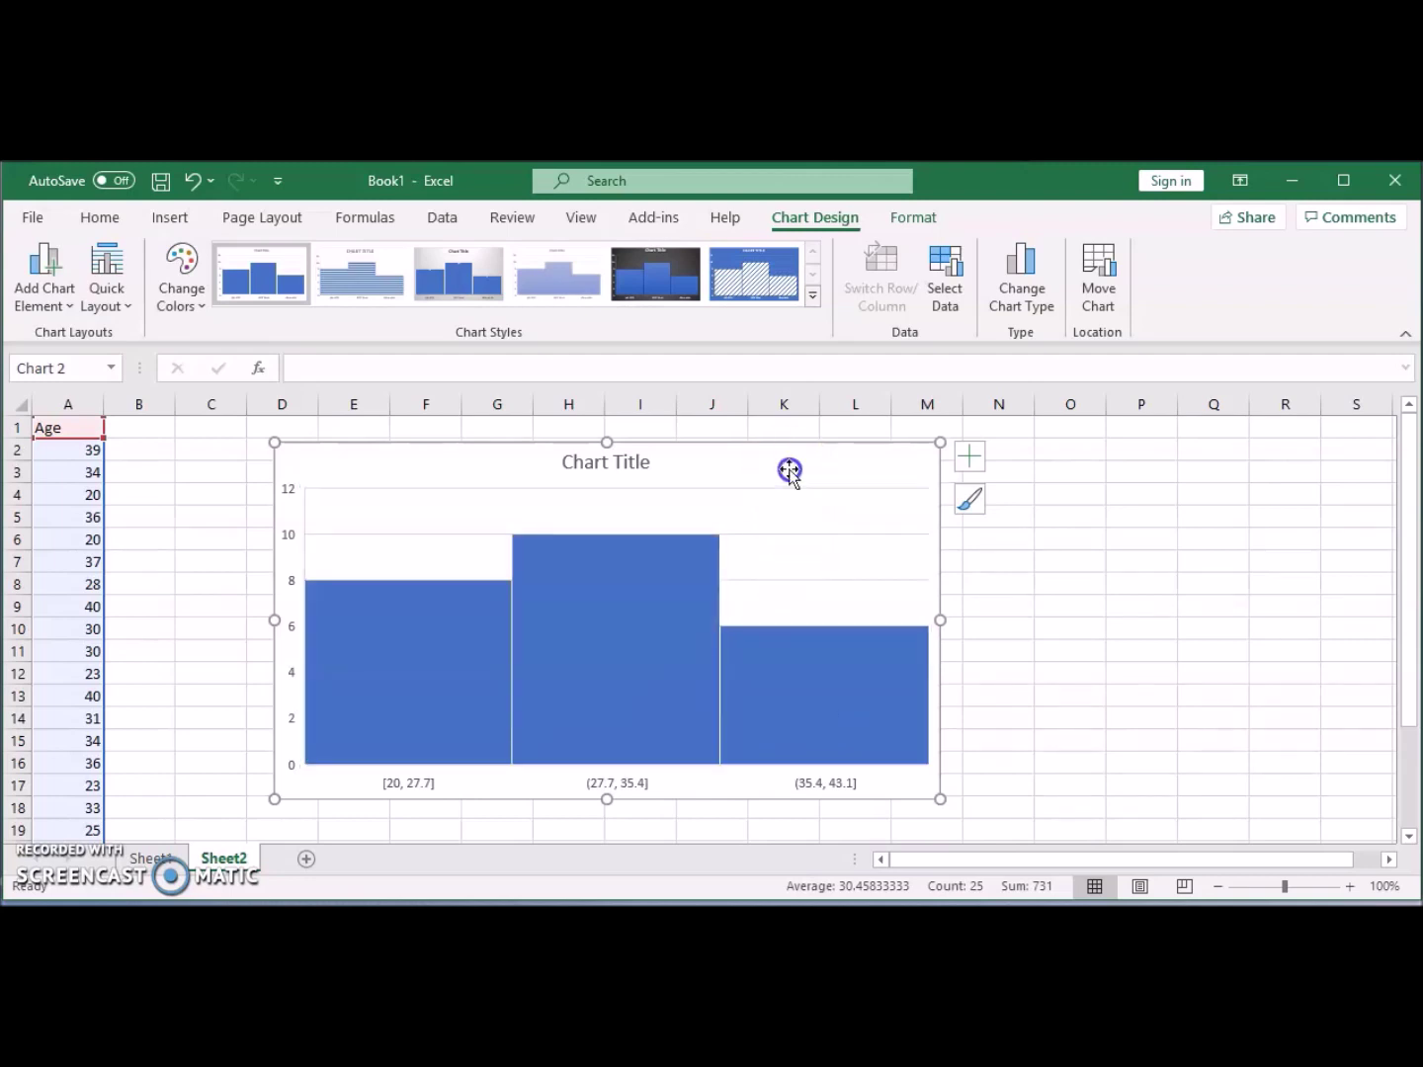
# - Open Format Axis for the horizontal axis and switch binning to Bin width 7.7
pyautogui.rightClick(613, 787)
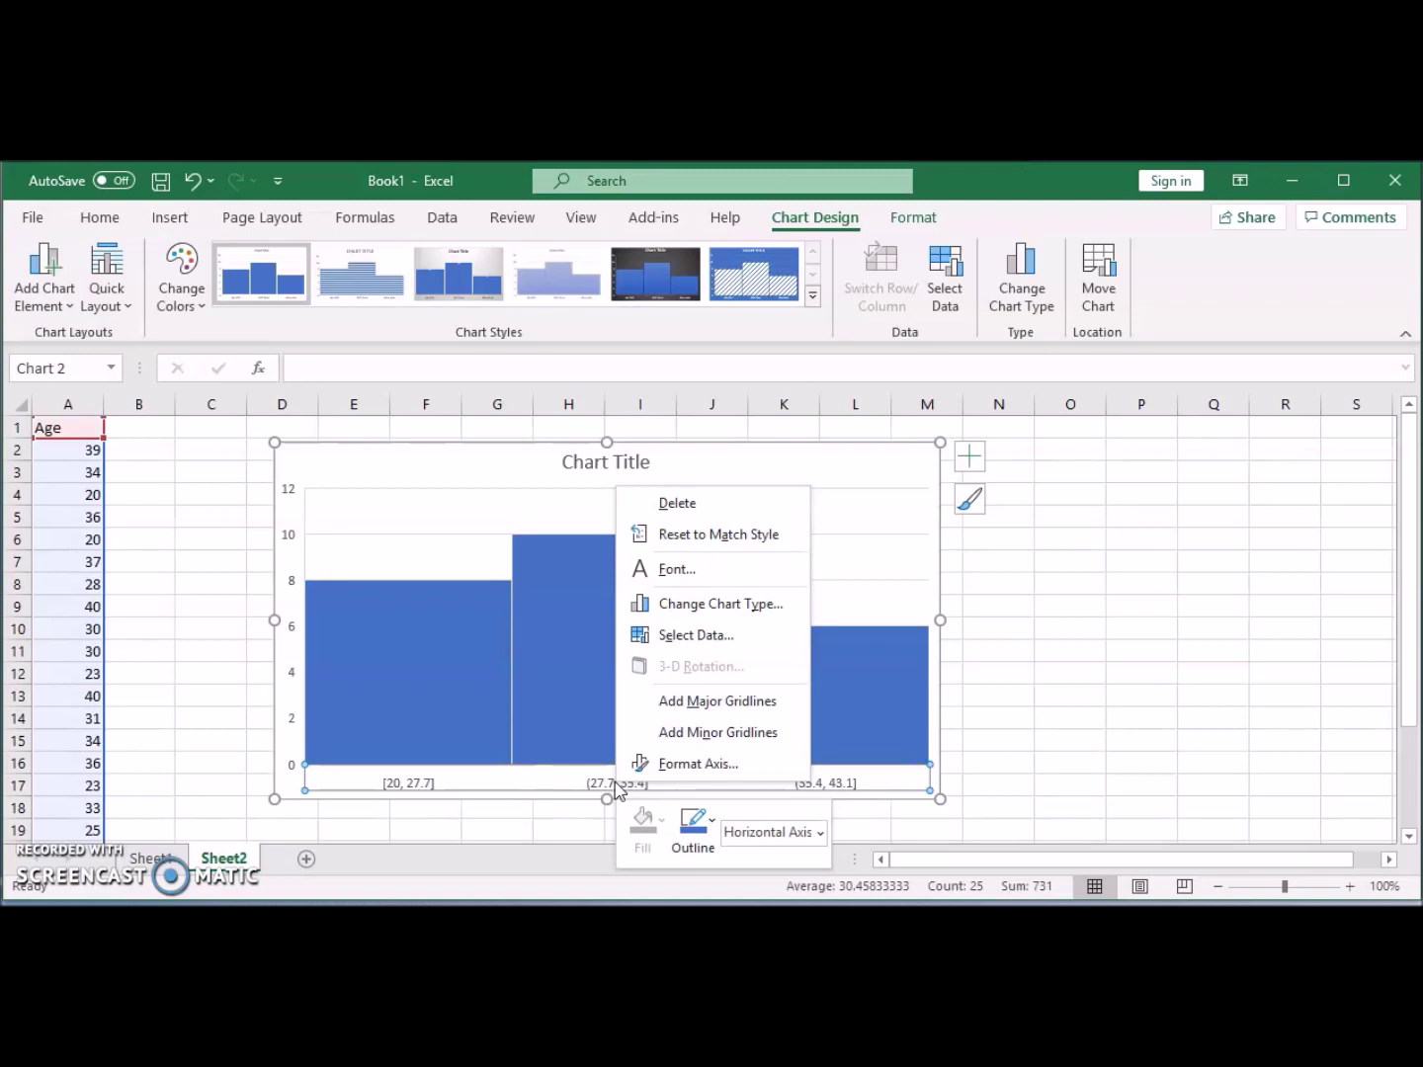
pyautogui.click(639, 766)
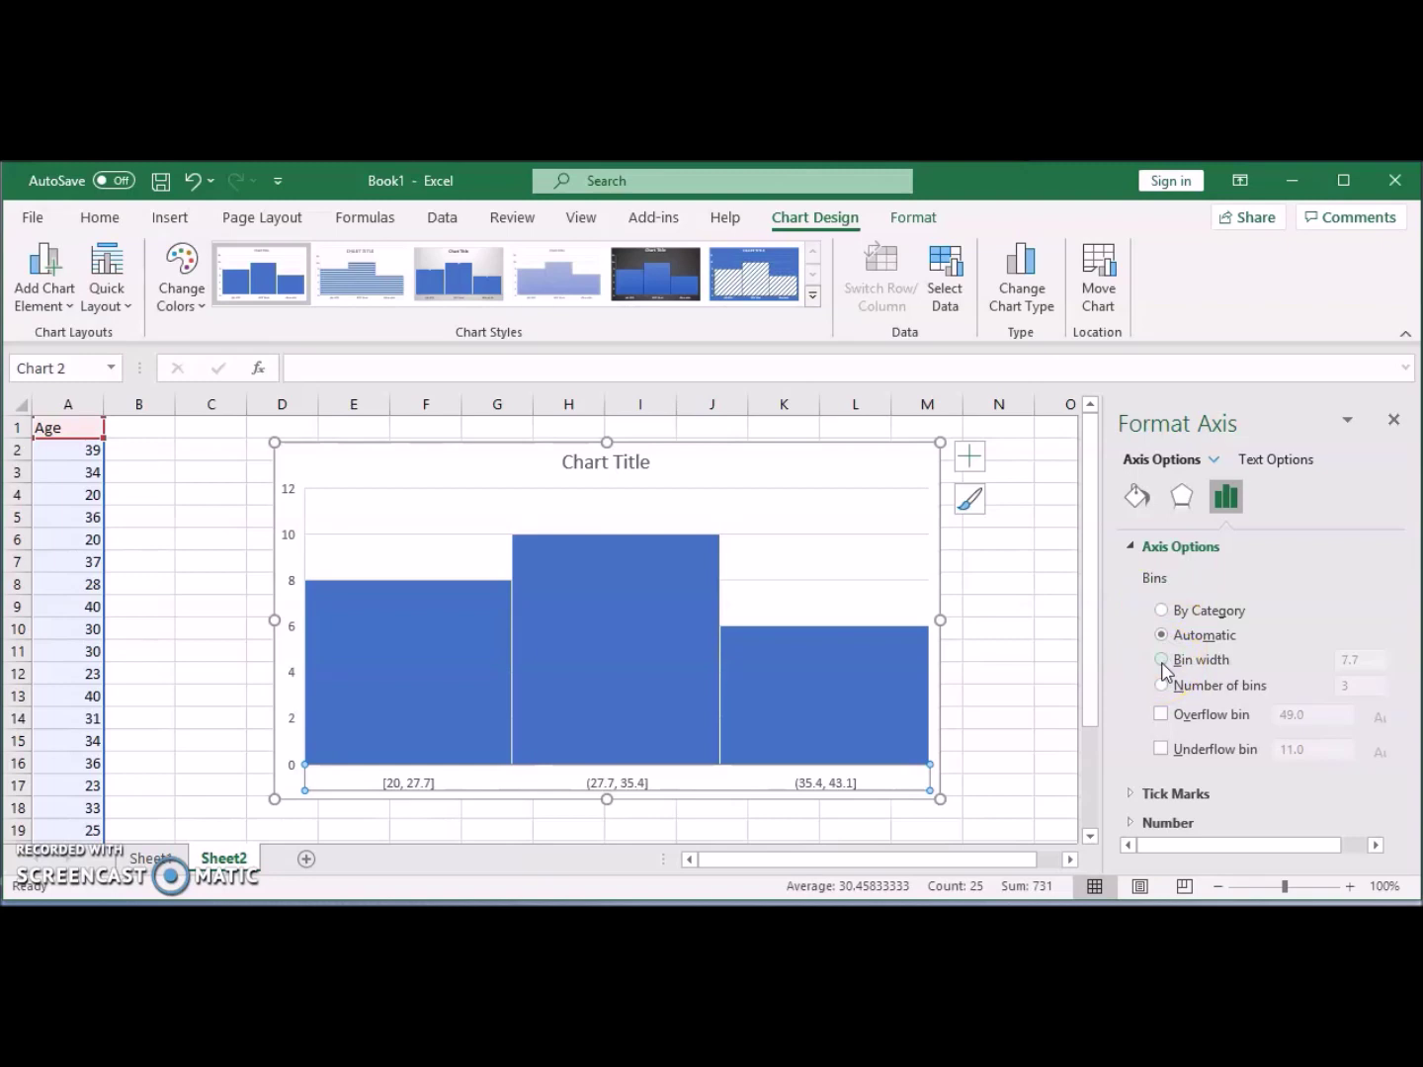
pyautogui.click(1162, 664)
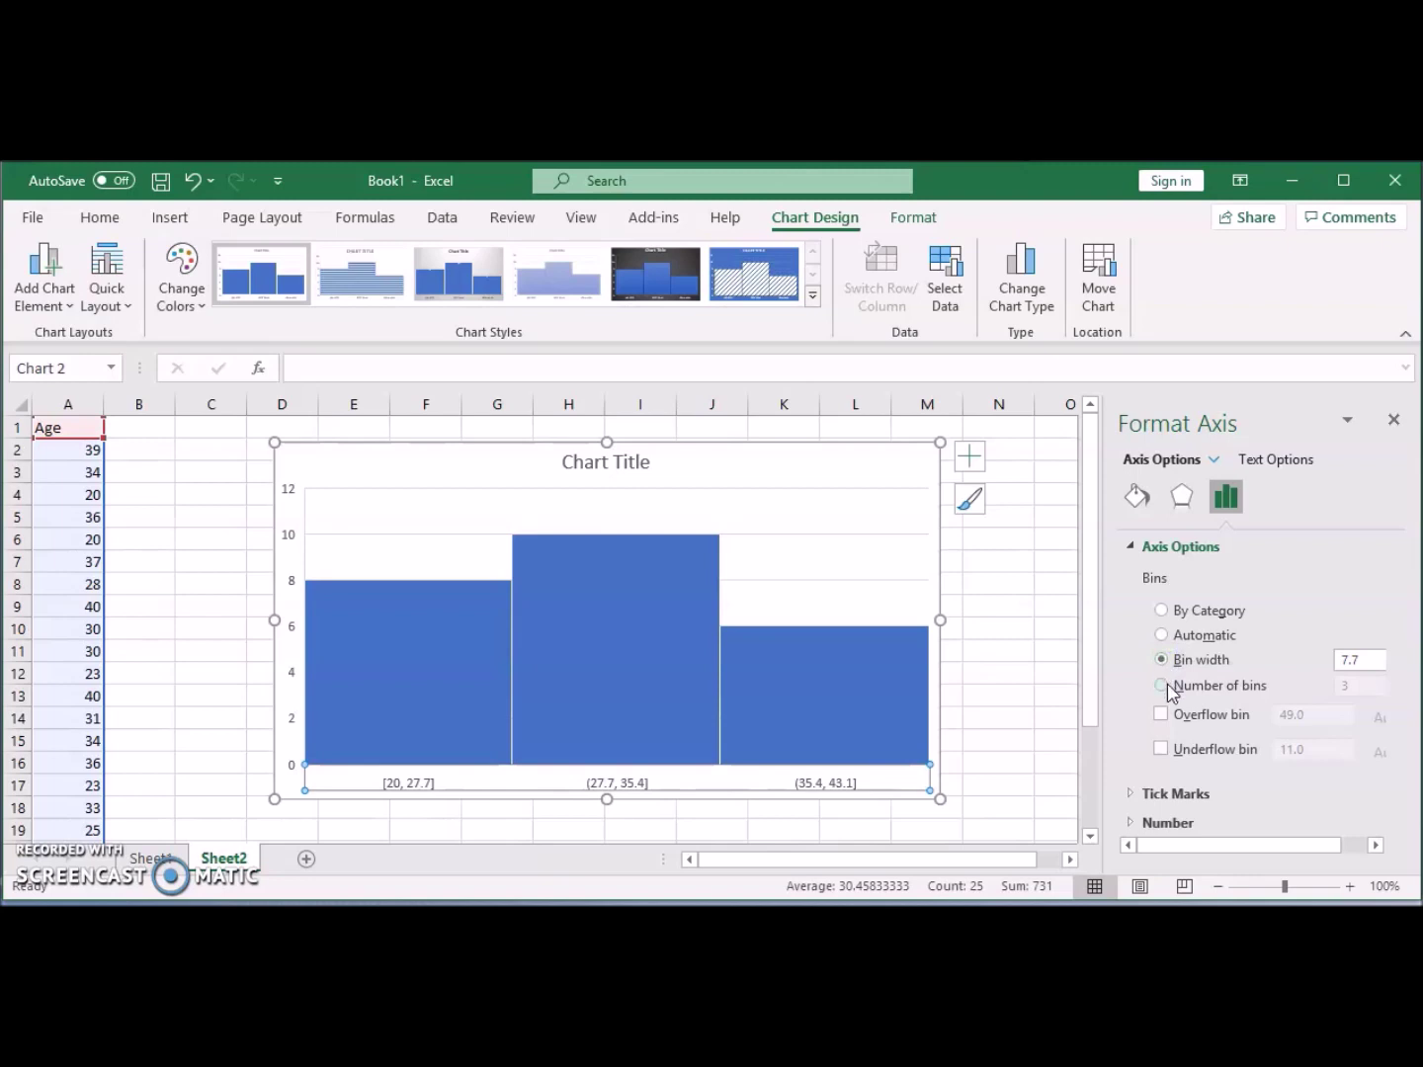
# - Set binning to 5 bins, giving ranges [20, 24] through (36, 40]
pyautogui.click(1163, 685)
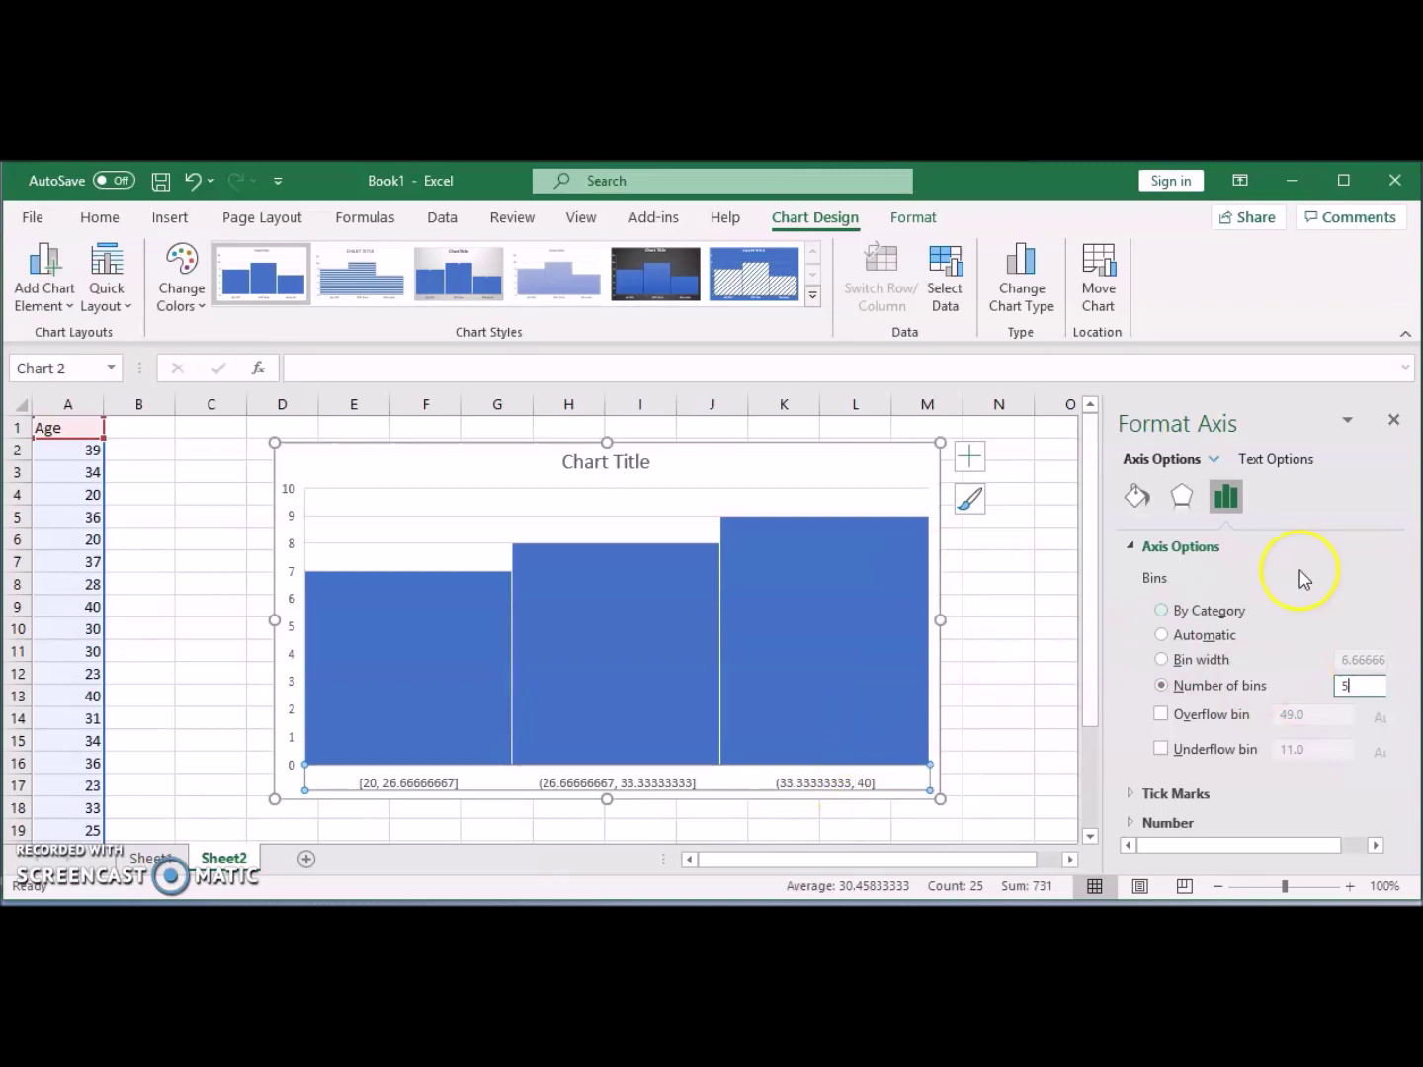
pyautogui.press('Return')
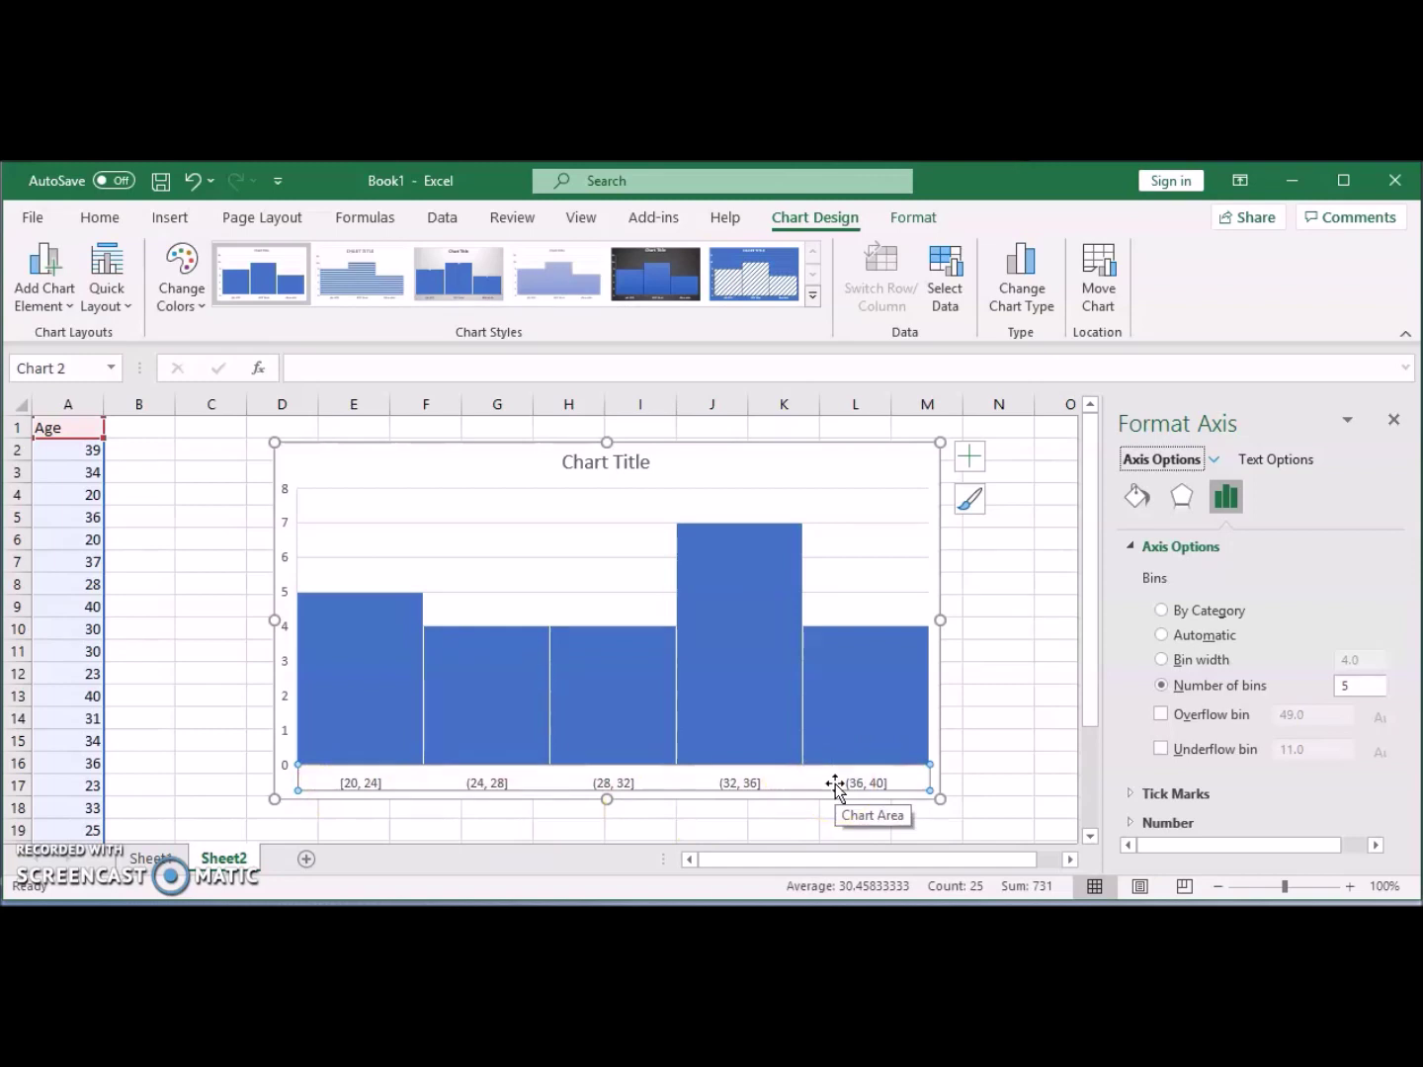
# - Change the Bin width from 4.0 to 5, giving four bins [20, 25] to (35, 40]
pyautogui.click(1166, 660)
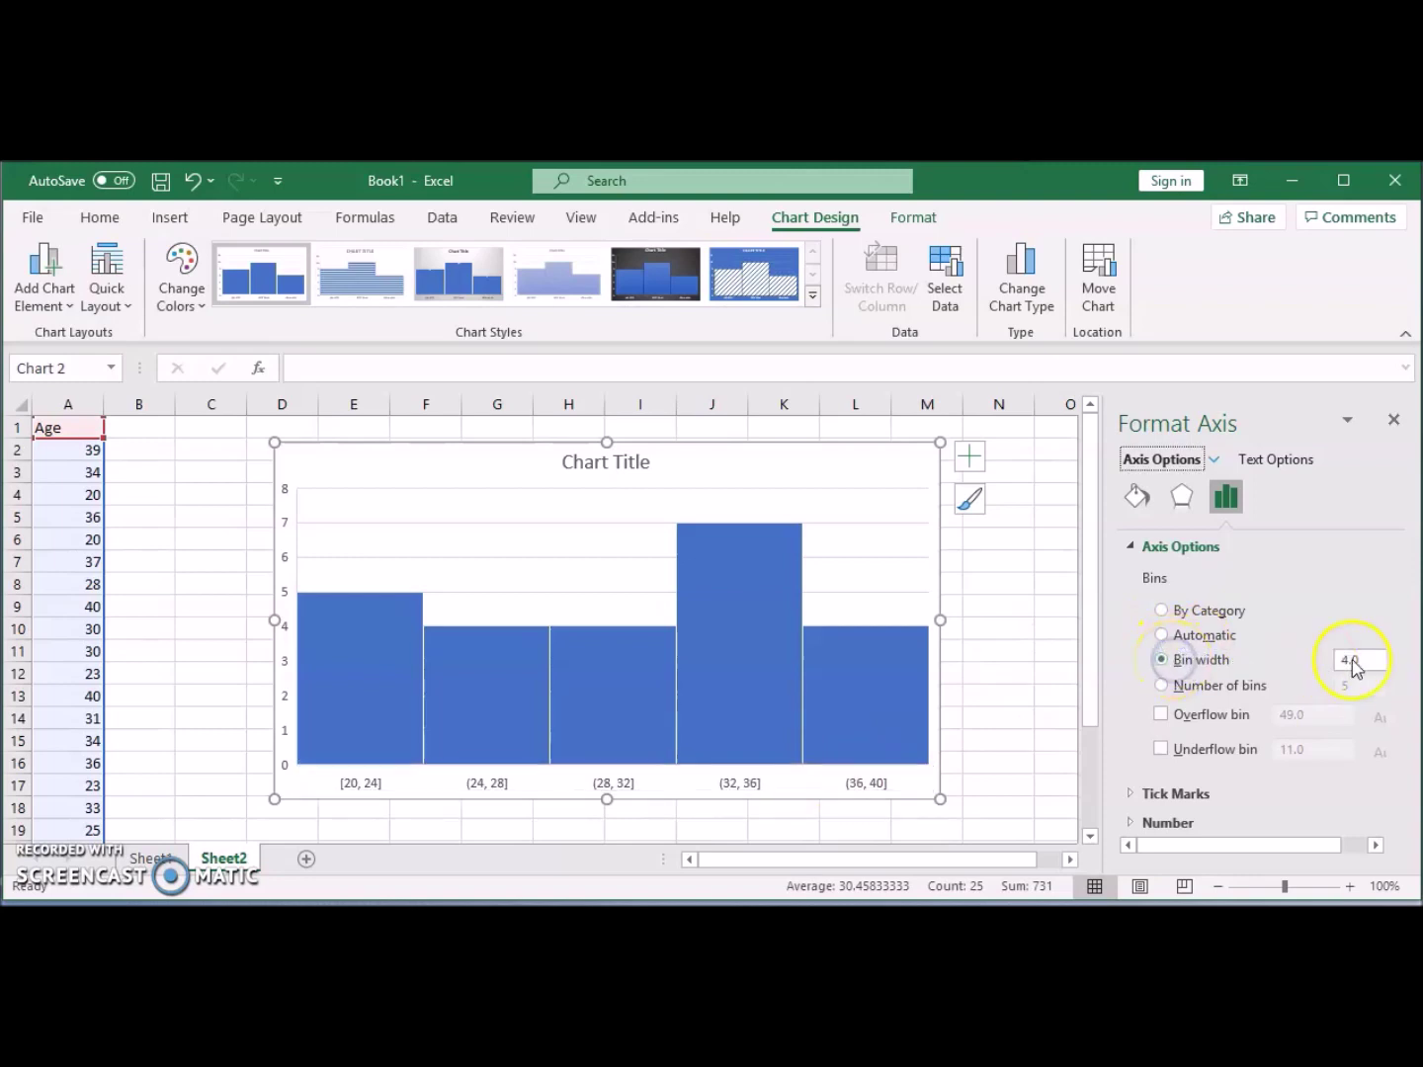
pyautogui.moveTo(1388, 660); pyautogui.dragTo(1354, 666)
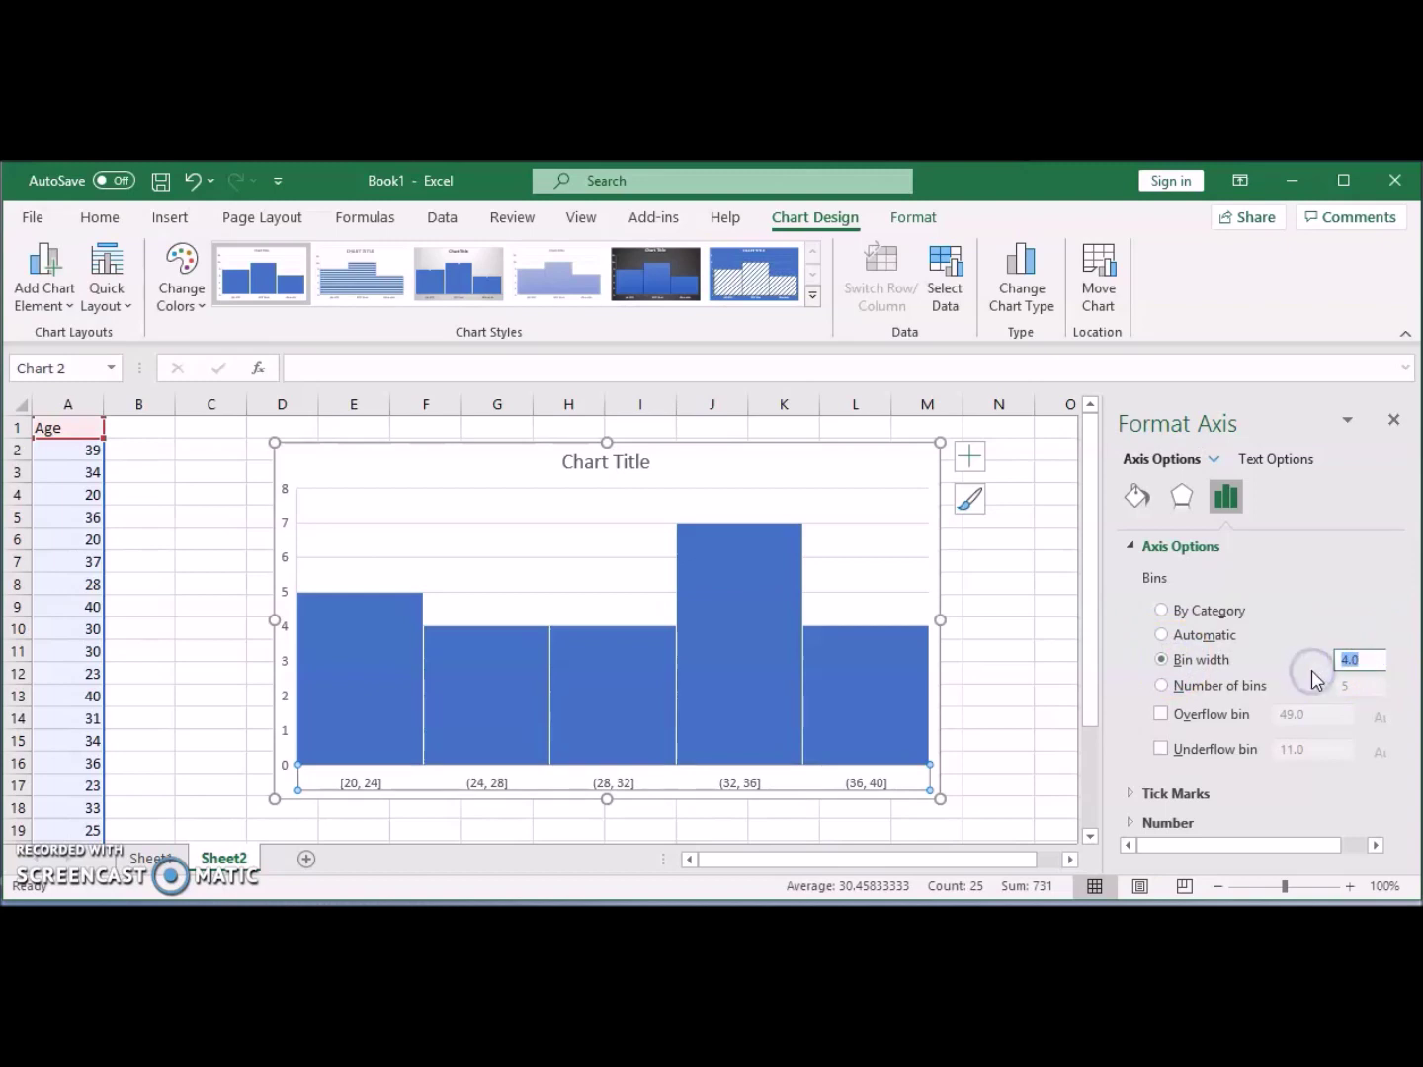
pyautogui.write('5')
pyautogui.press('Return')
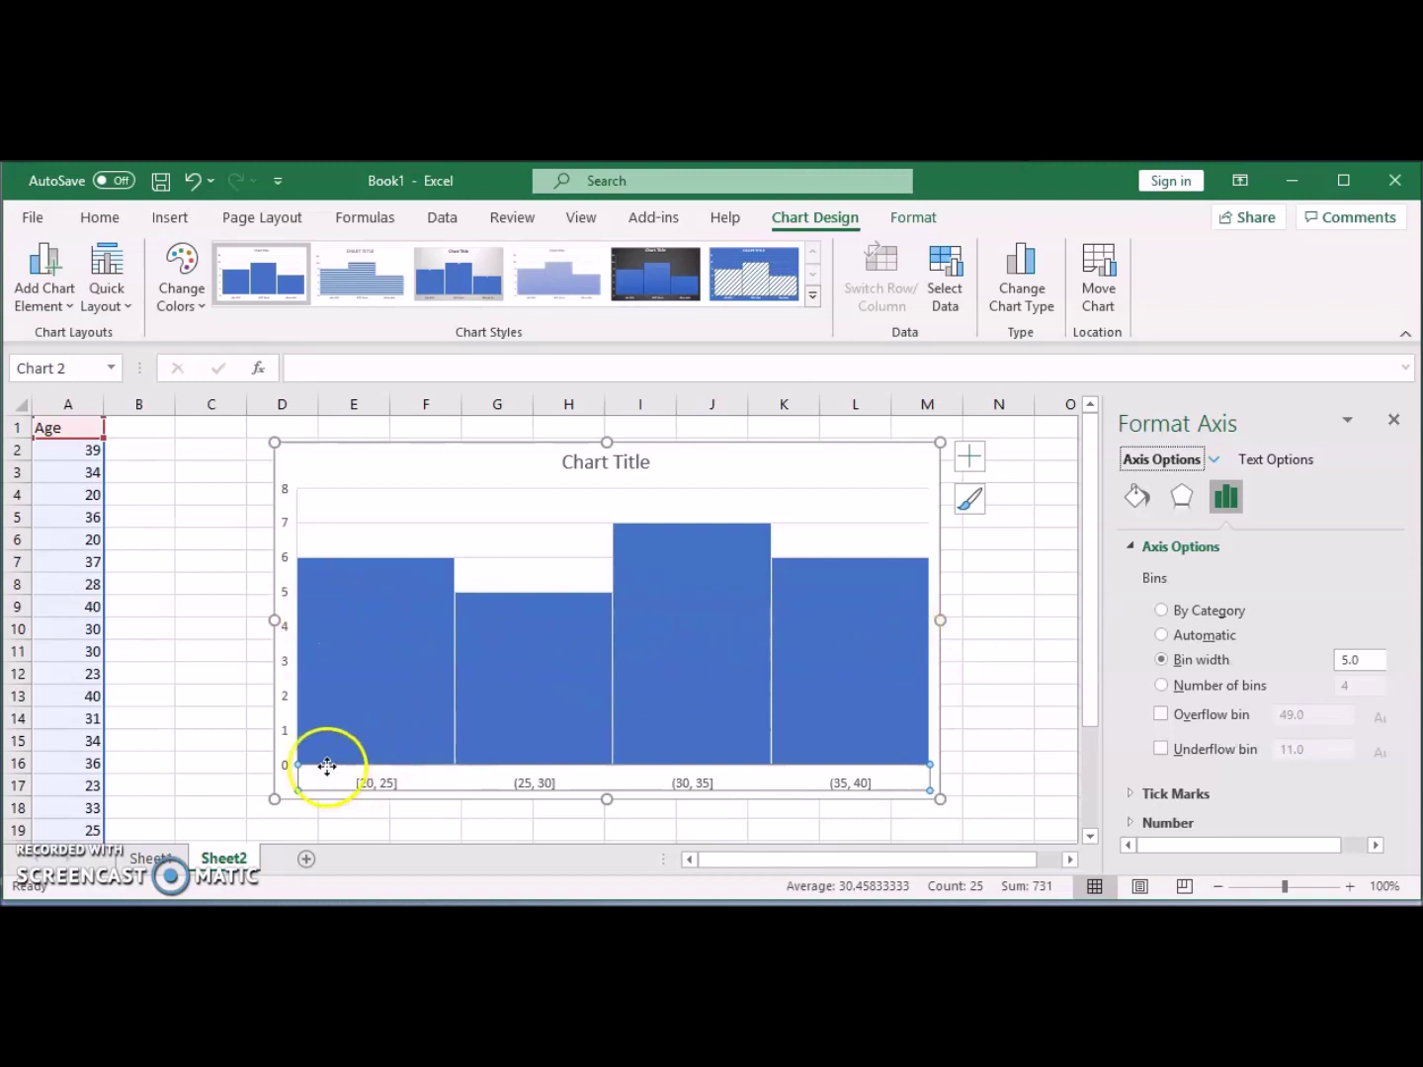
pyautogui.click(414, 686)
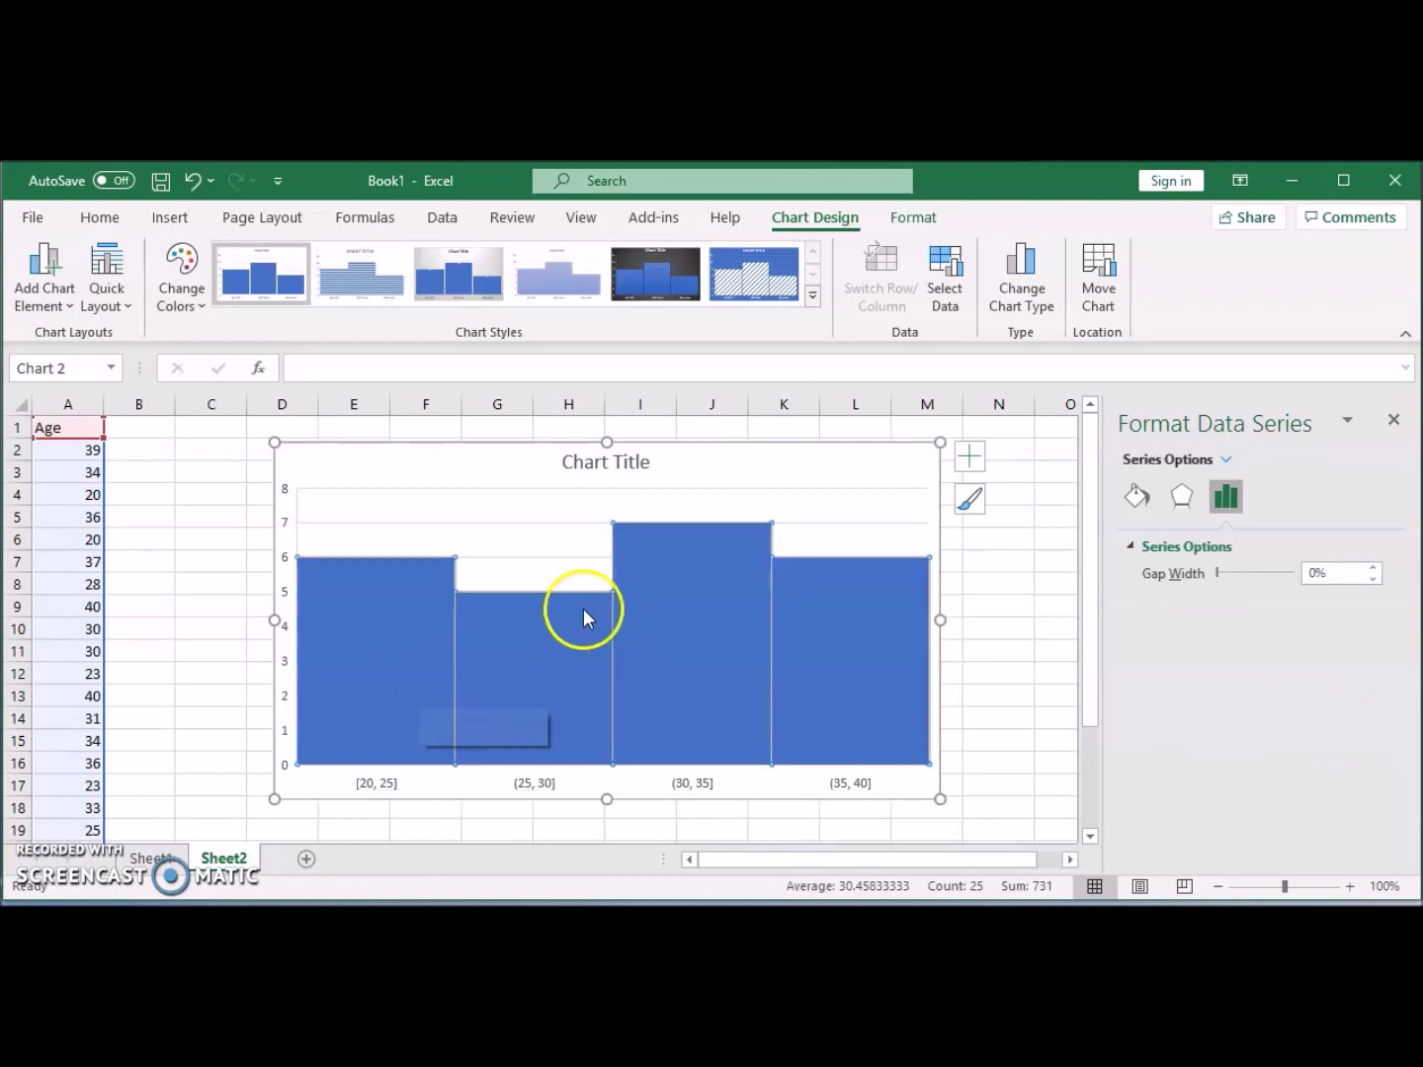
# - Give the (25, 30] bar a solid yellow fill
pyautogui.click(551, 644)
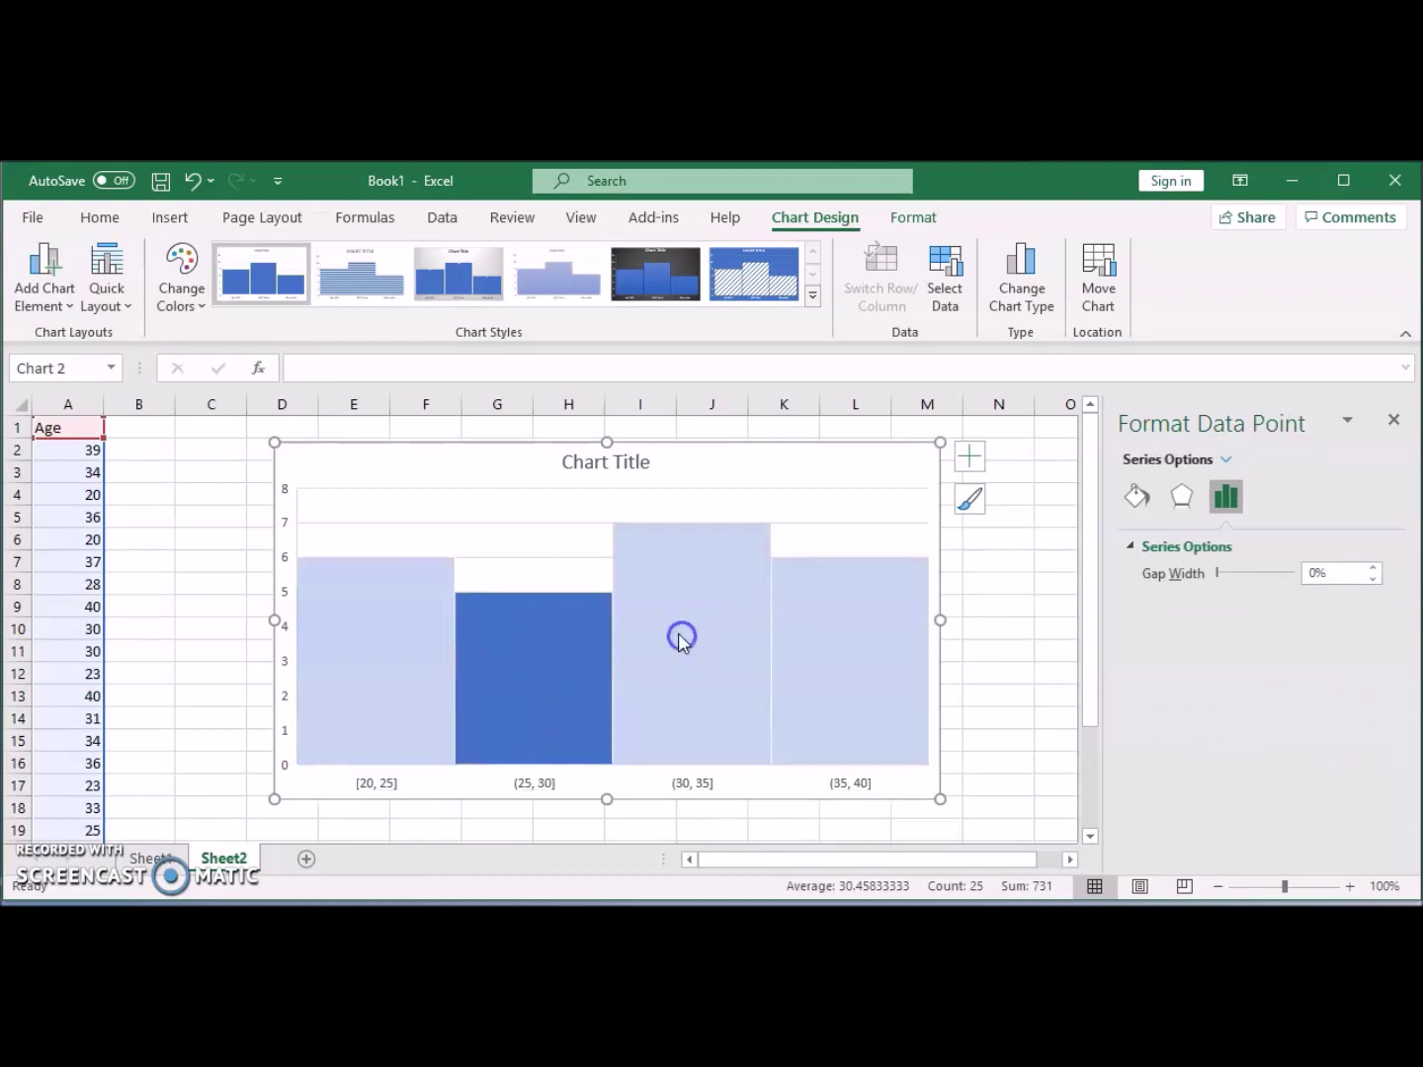
pyautogui.click(1136, 493)
pyautogui.click(1169, 549)
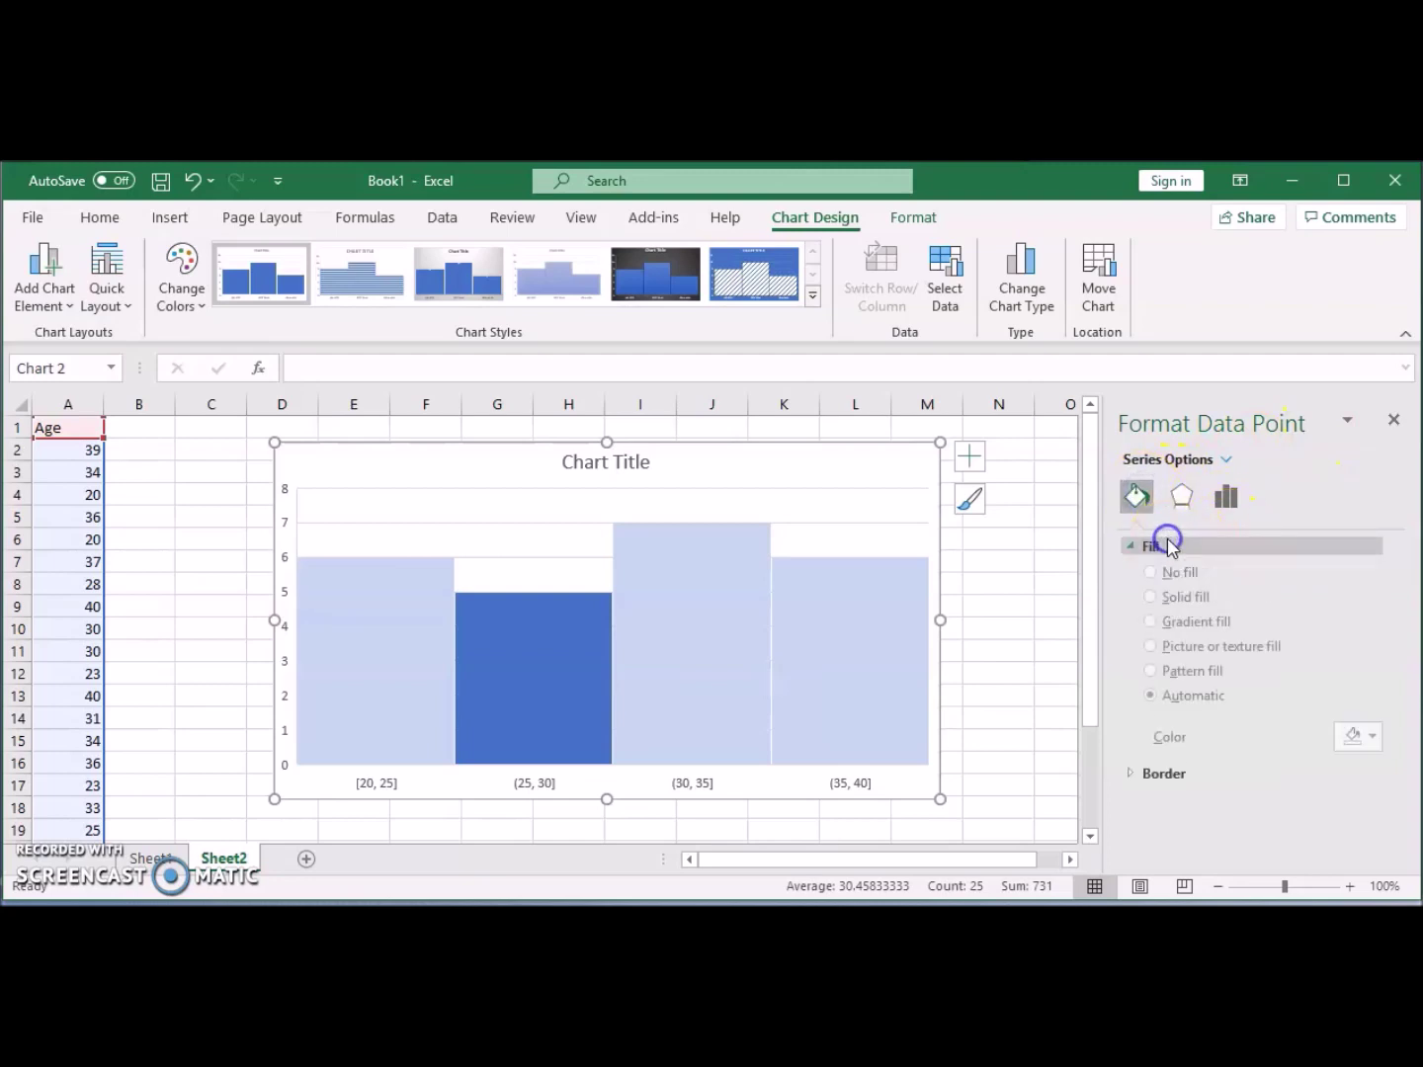
pyautogui.click(1189, 602)
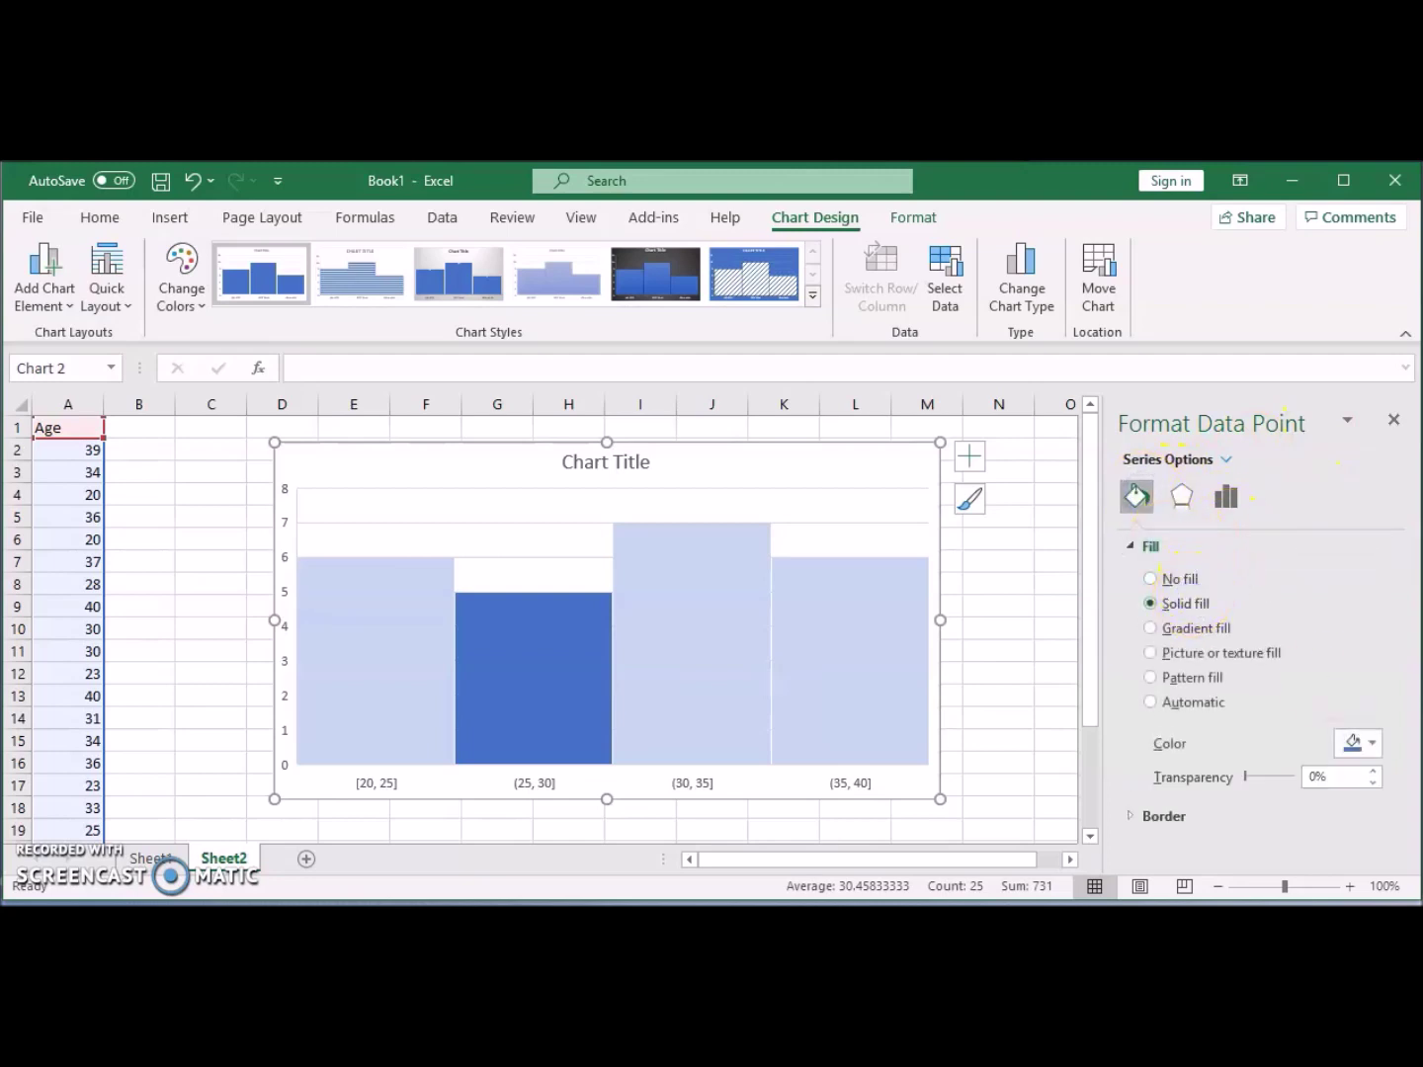
pyautogui.click(1364, 744)
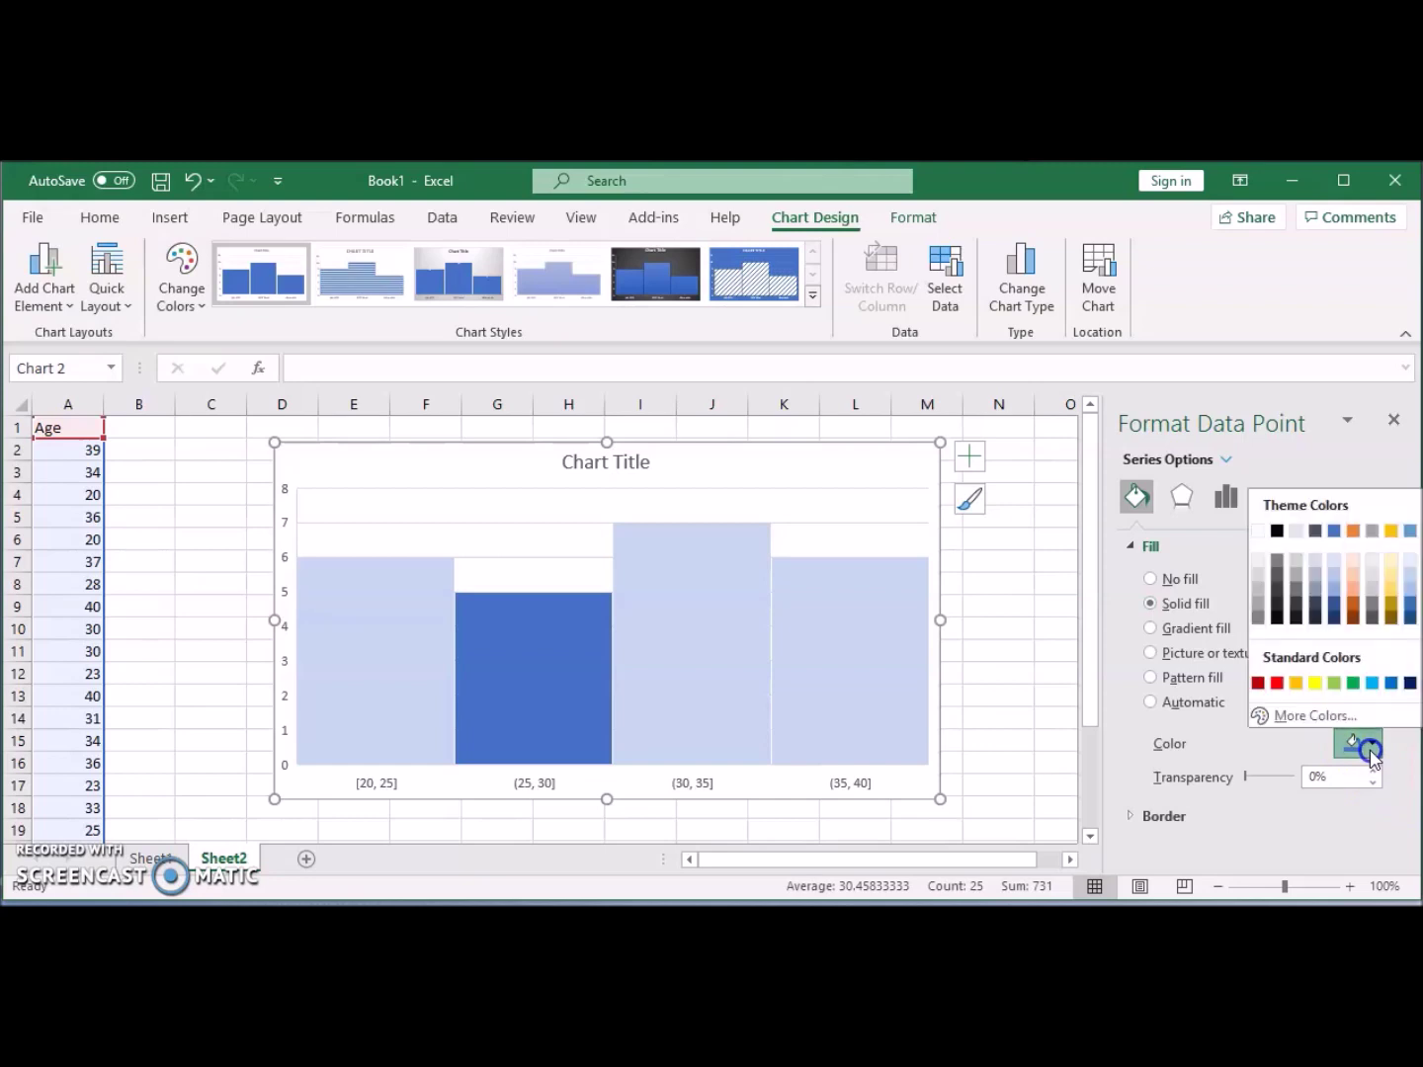
pyautogui.click(1315, 682)
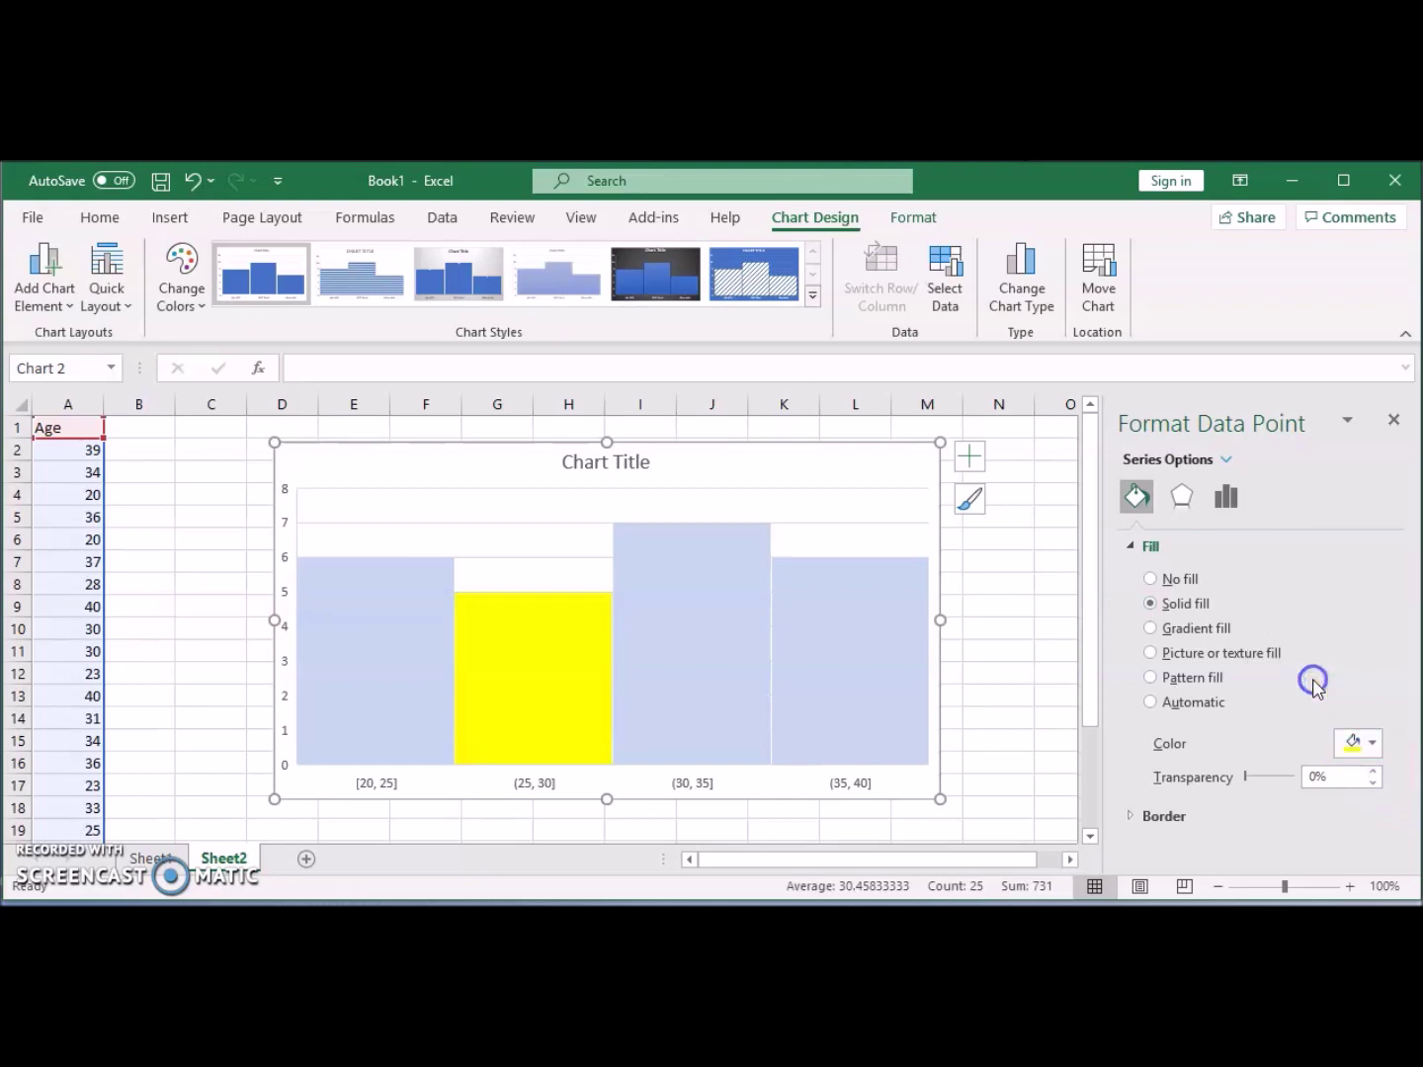
# - Fill the (30, 35] bar green, then select the chart title
pyautogui.click(717, 664)
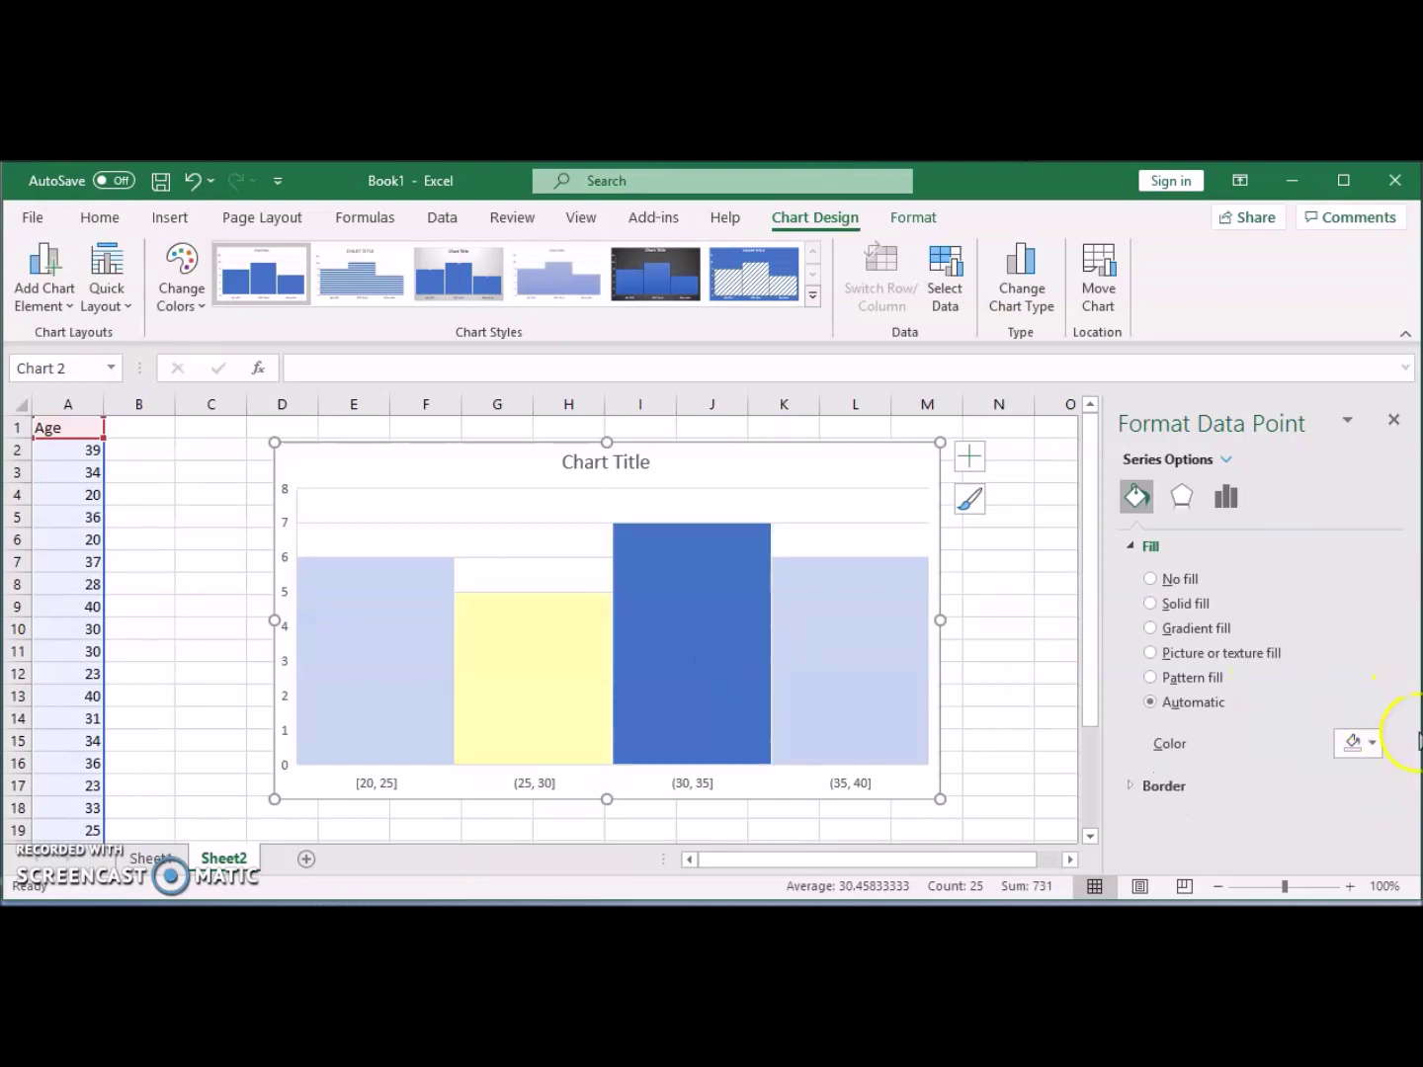
pyautogui.click(1376, 752)
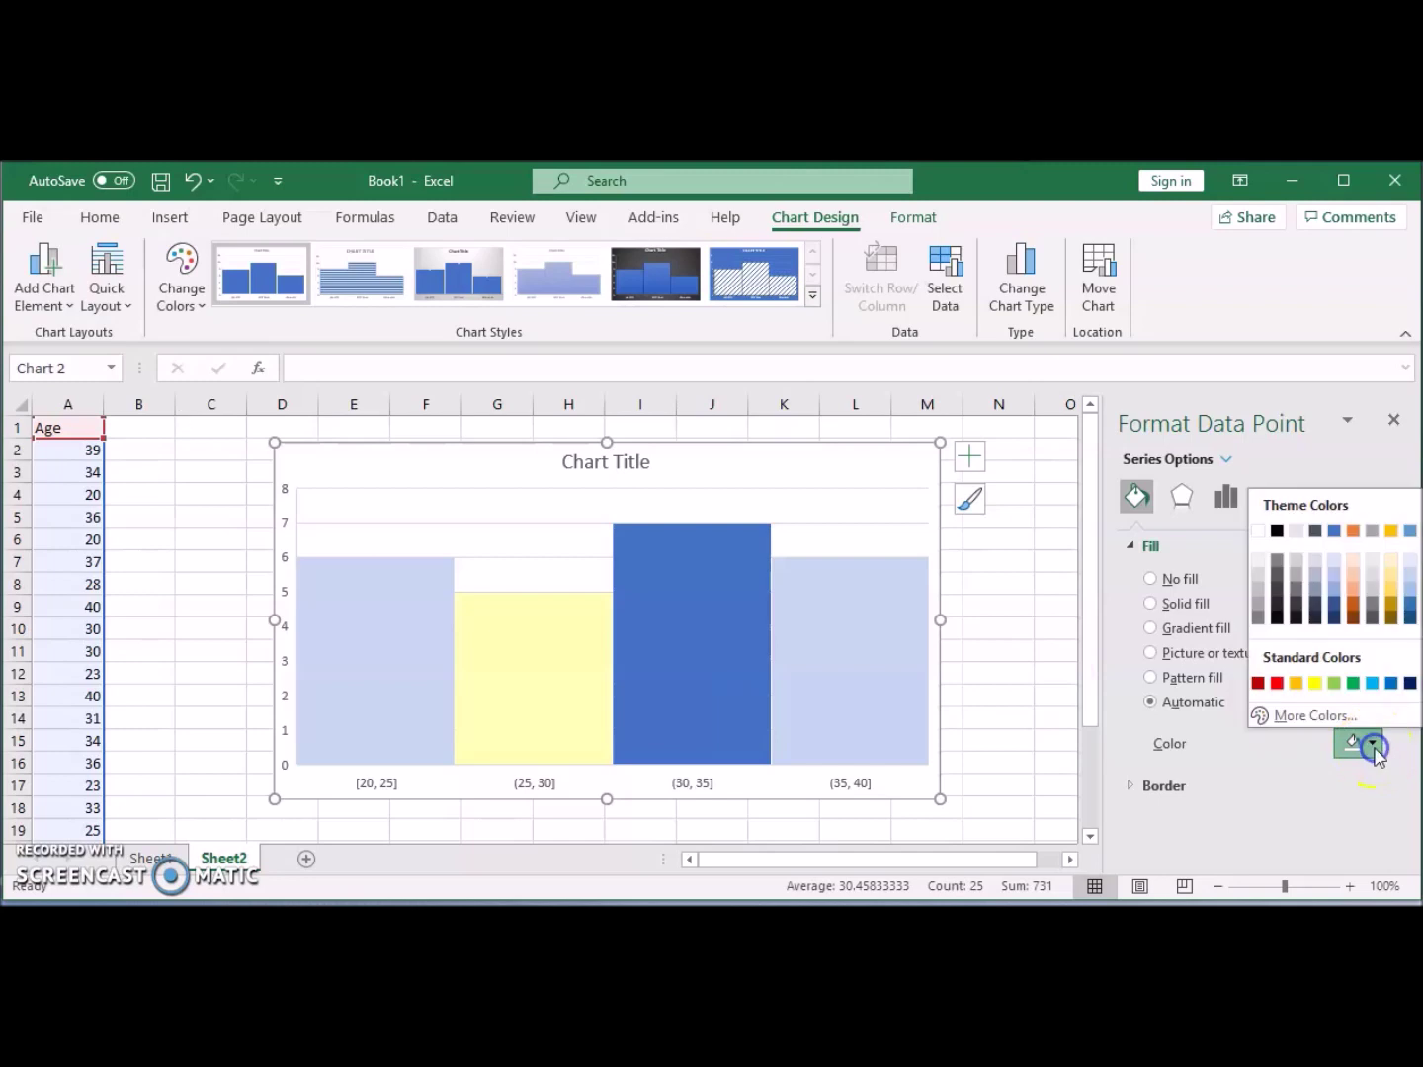
pyautogui.click(1339, 682)
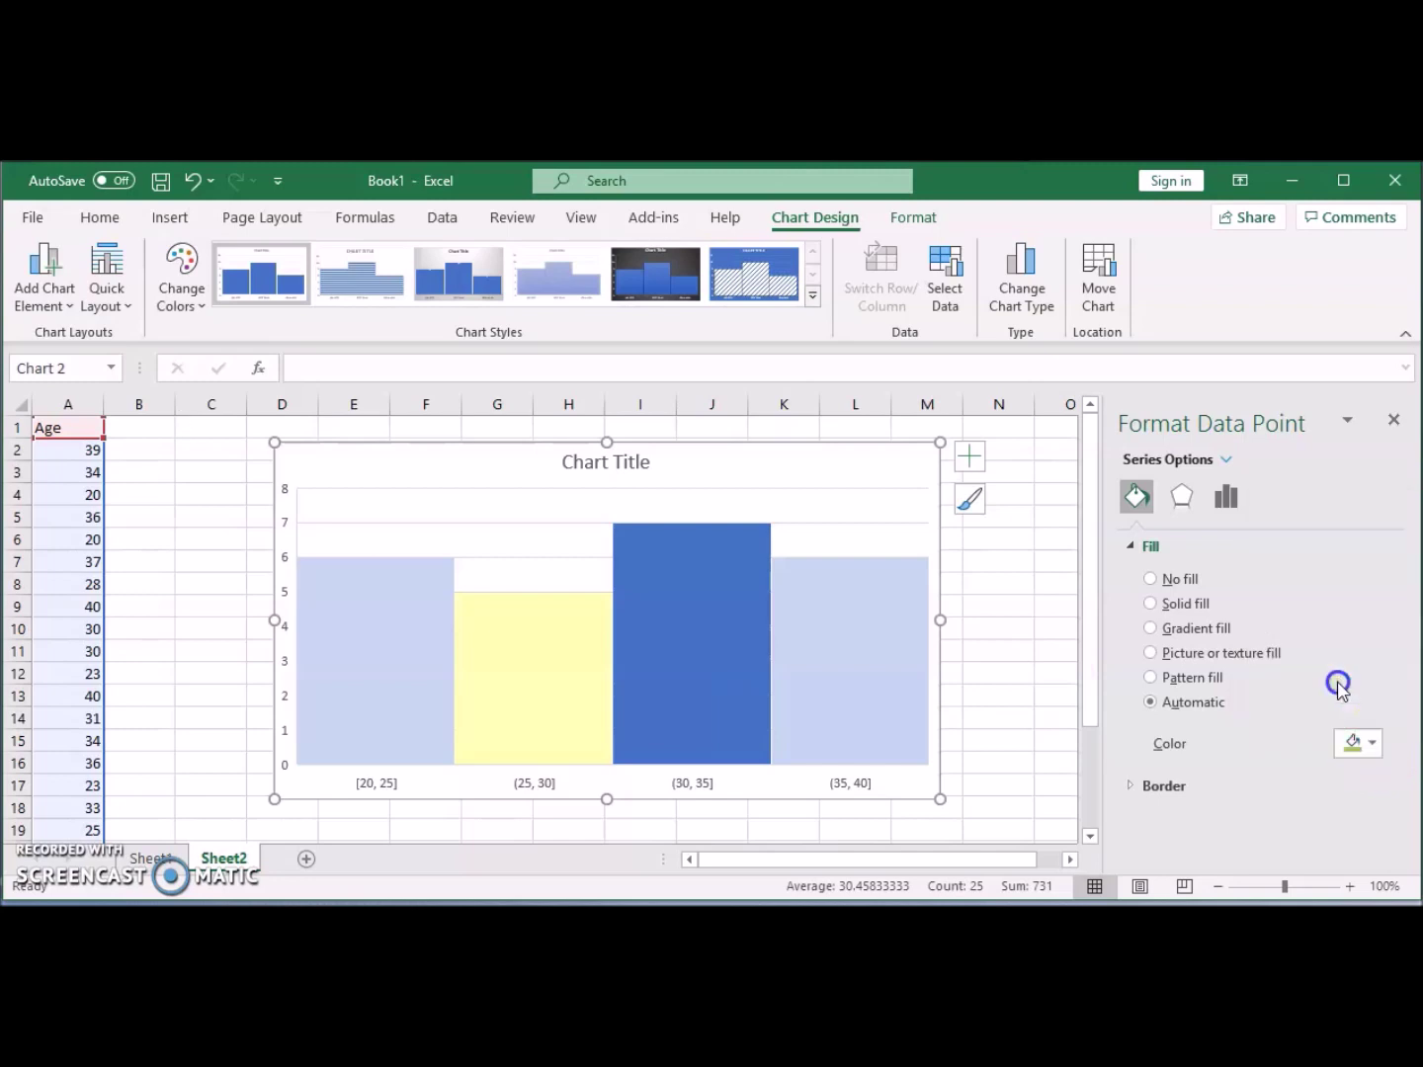
pyautogui.click(591, 465)
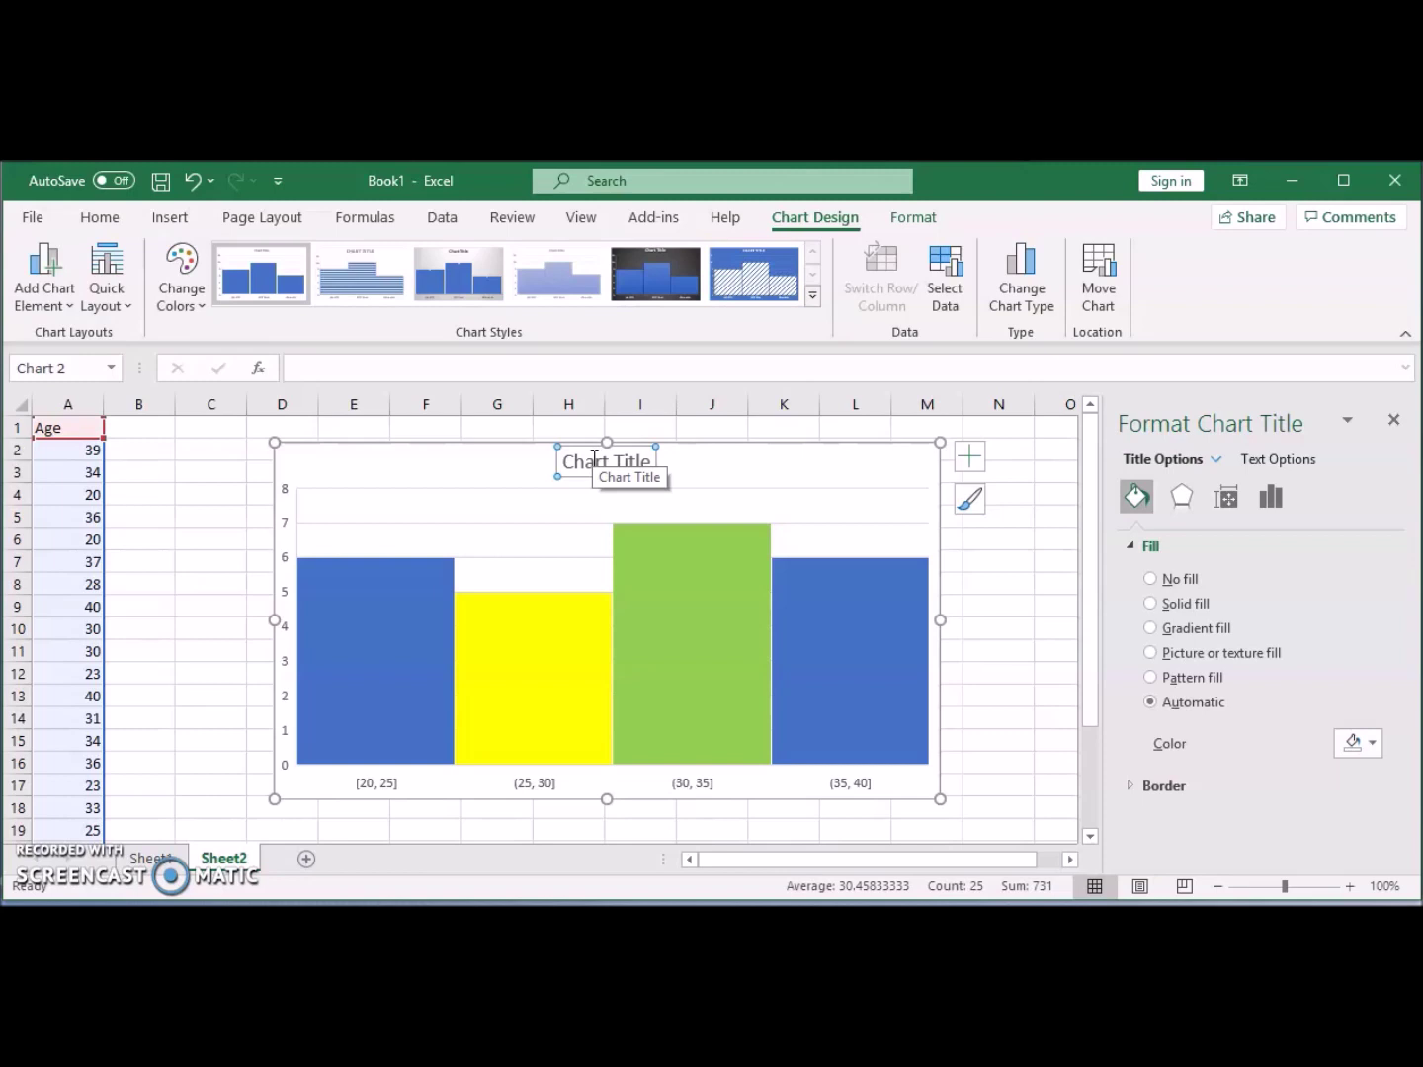
# - Look over the Insert tab's statistic chart types, closing the list without inserting anything
pyautogui.click(860, 659)
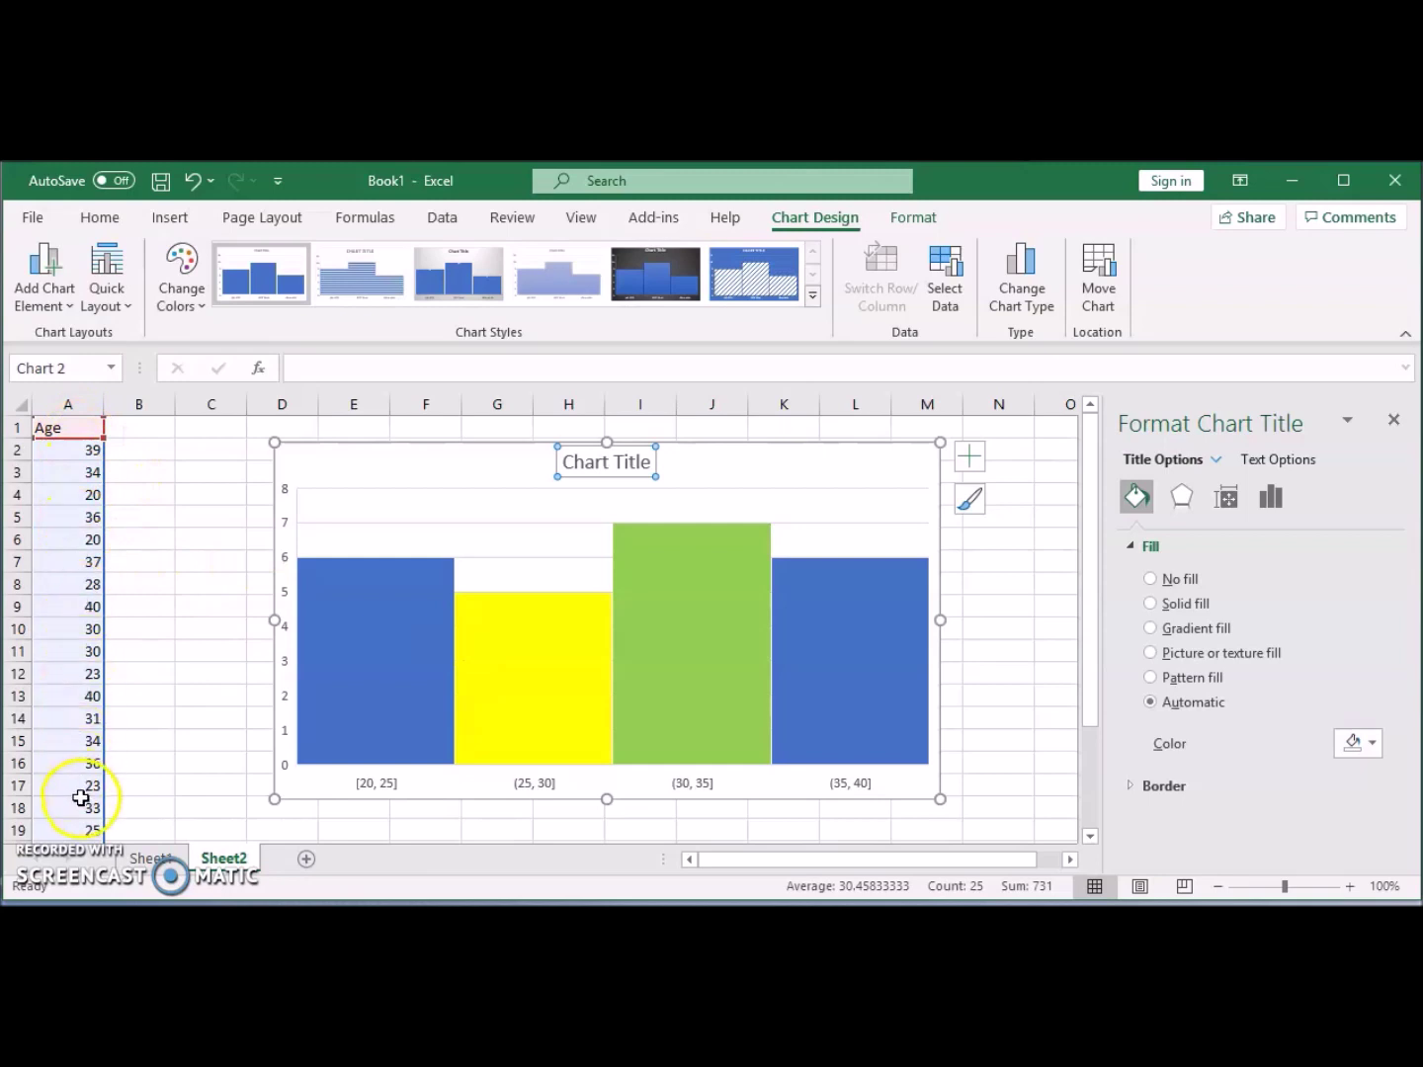
pyautogui.click(164, 221)
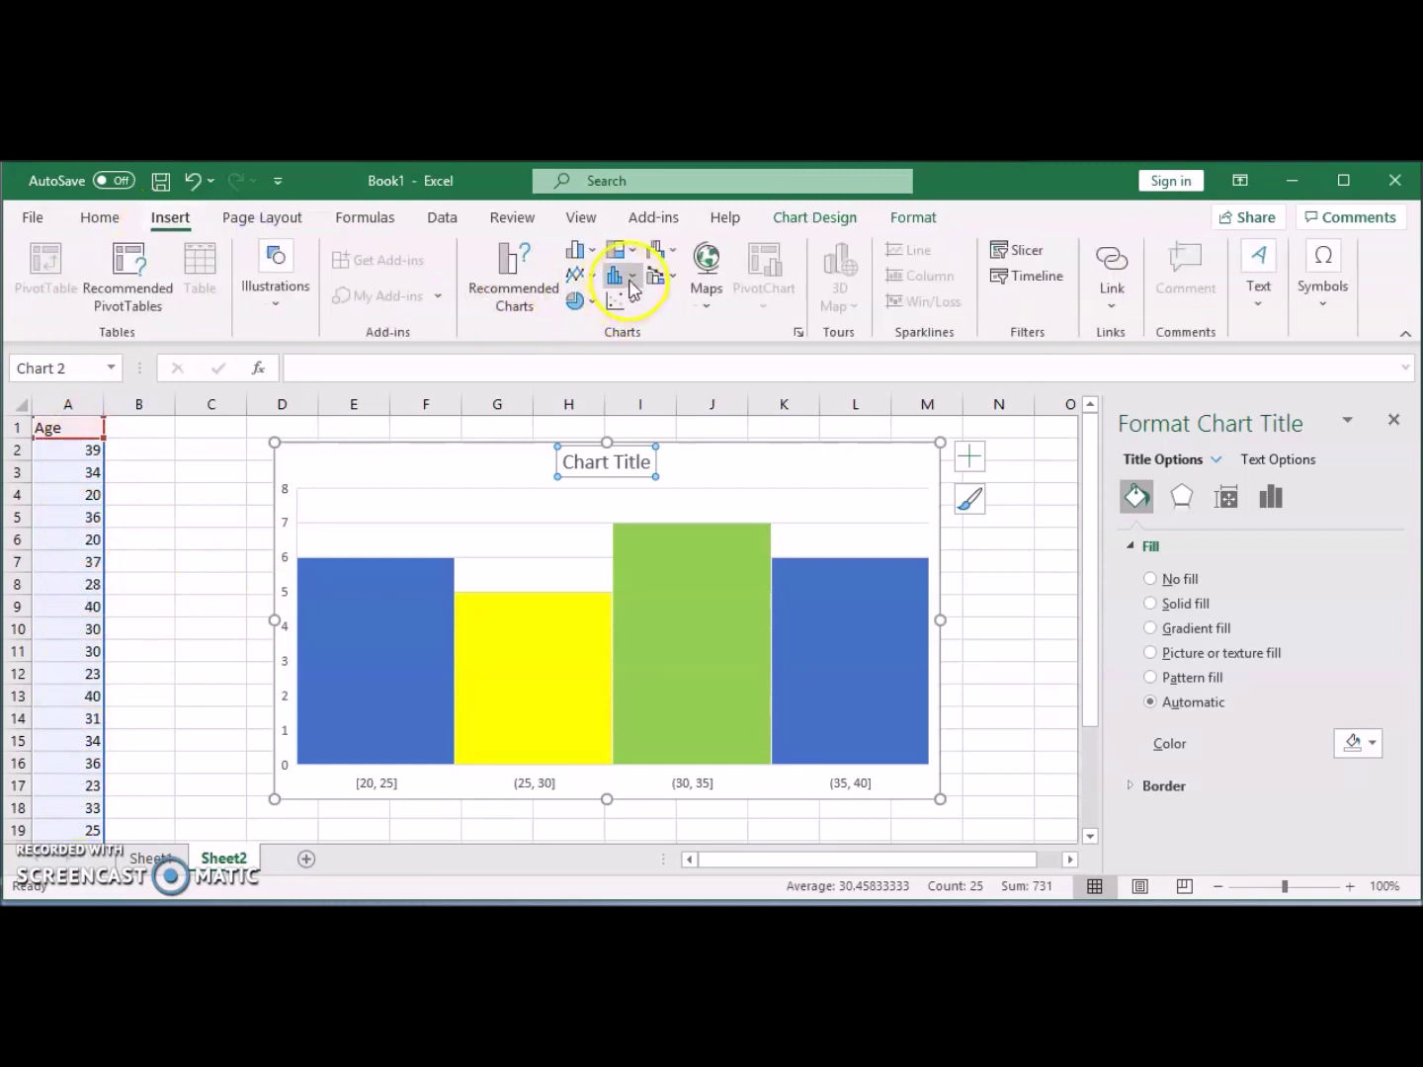
pyautogui.click(629, 281)
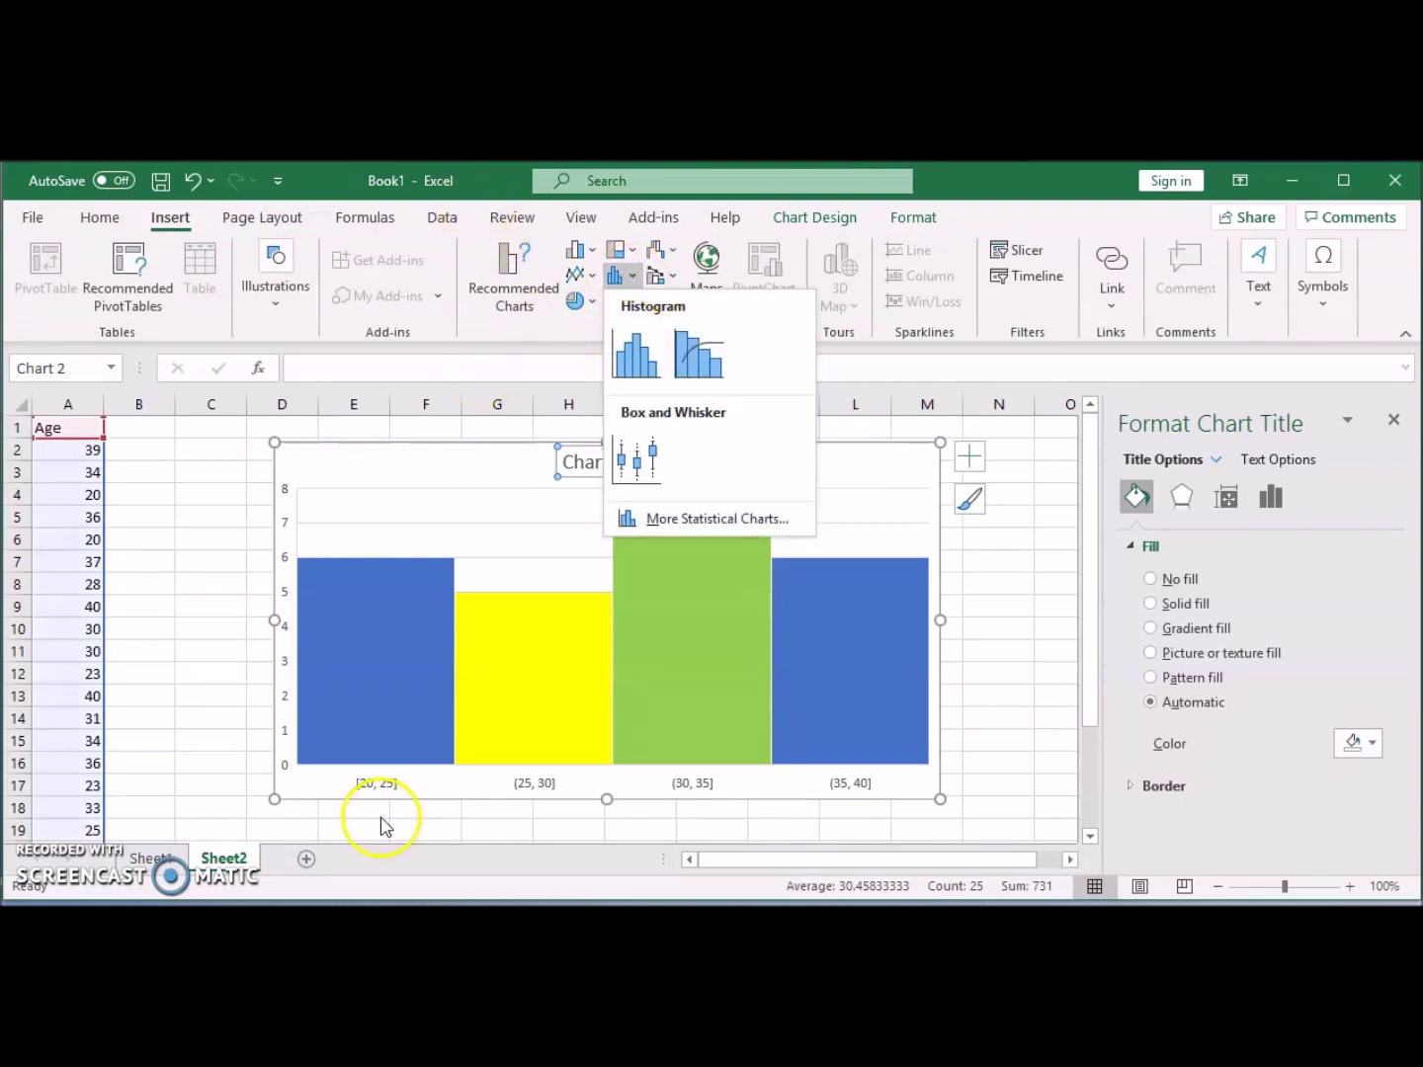
pyautogui.click(367, 790)
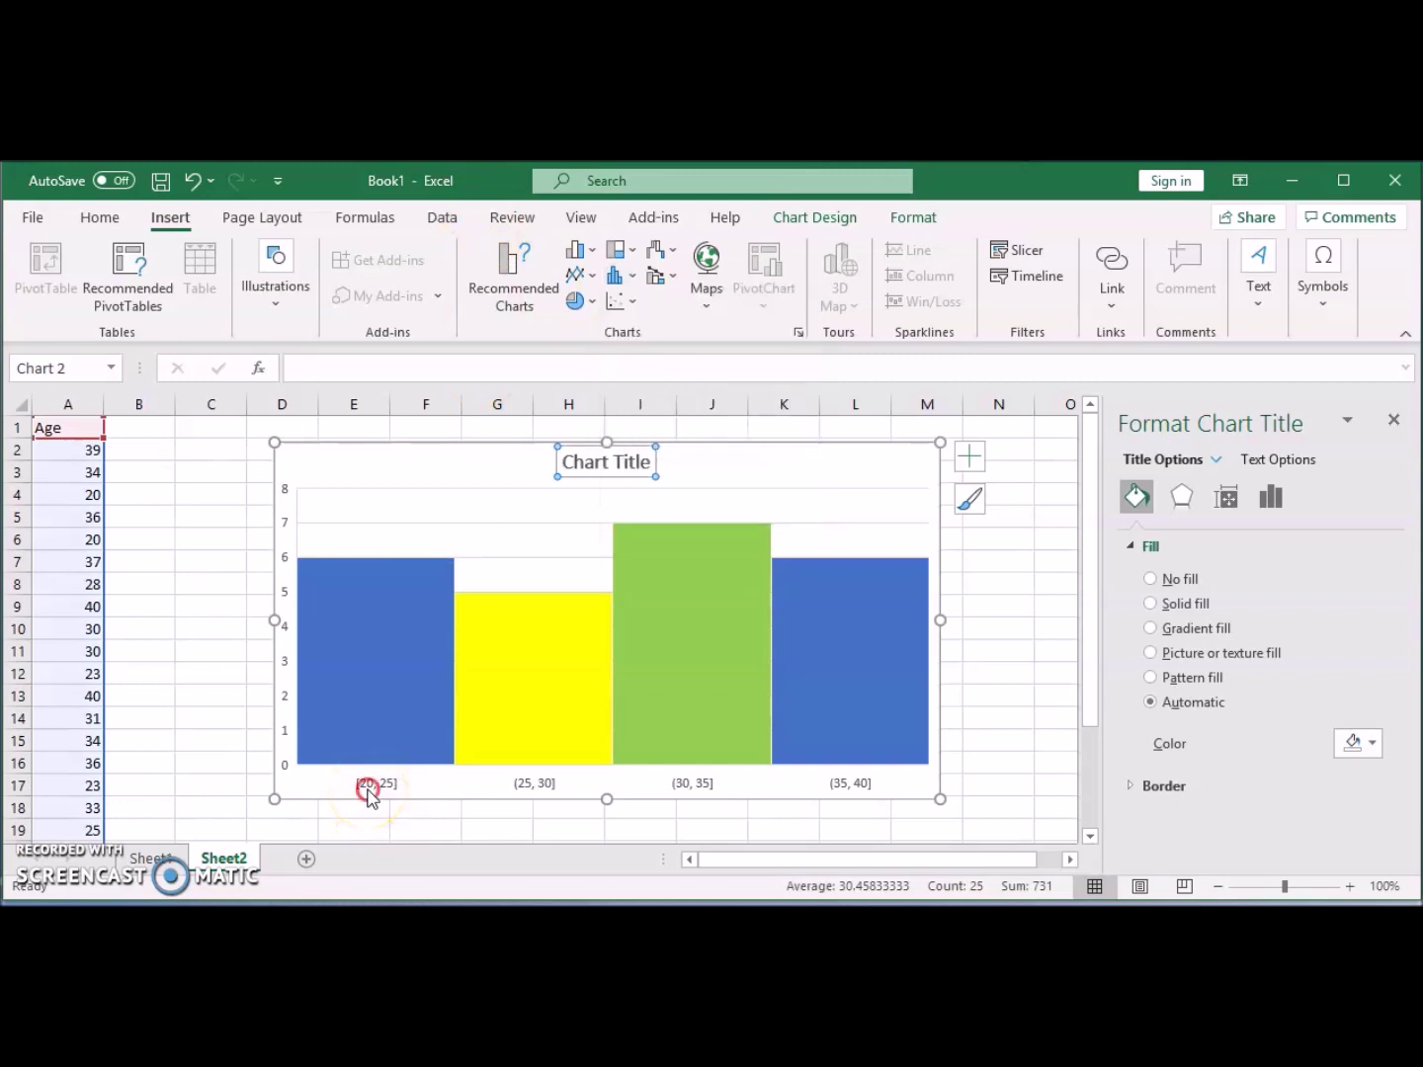
pyautogui.rightClick(367, 790)
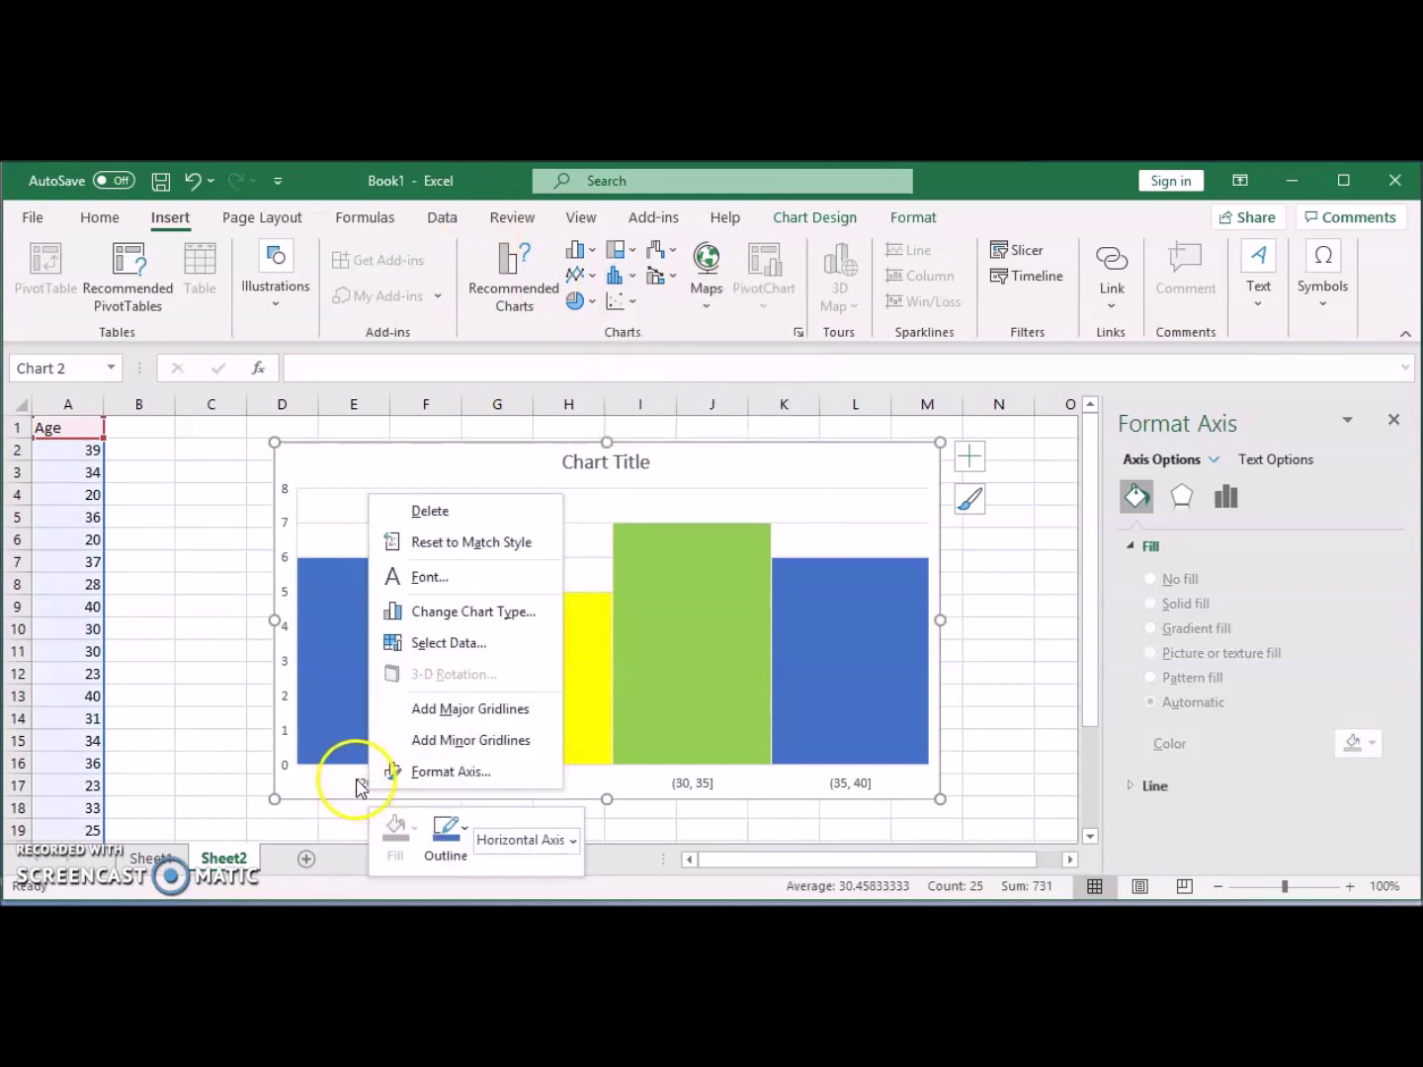
# - Open Format Axis for the horizontal axis to review its 5.0 bin width
pyautogui.click(422, 775)
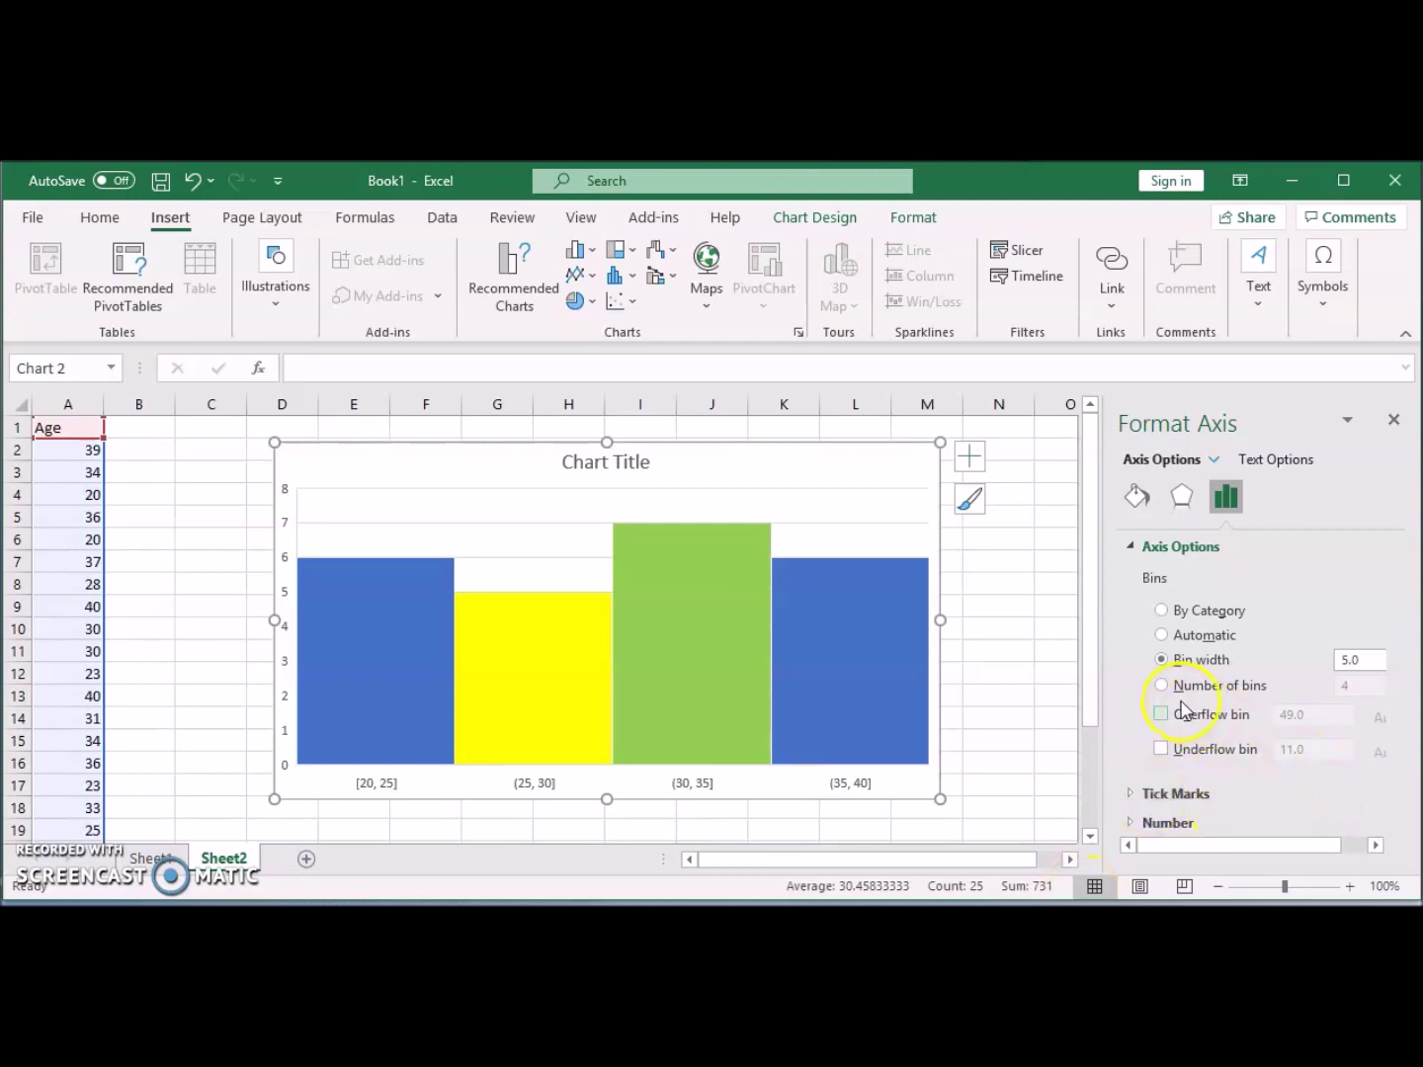
pyautogui.click(1092, 684)
pyautogui.moveTo(1091, 684)
pyautogui.mouseDown()
pyautogui.moveTo(1090, 745)
pyautogui.moveTo(1087, 653)
pyautogui.mouseUp()
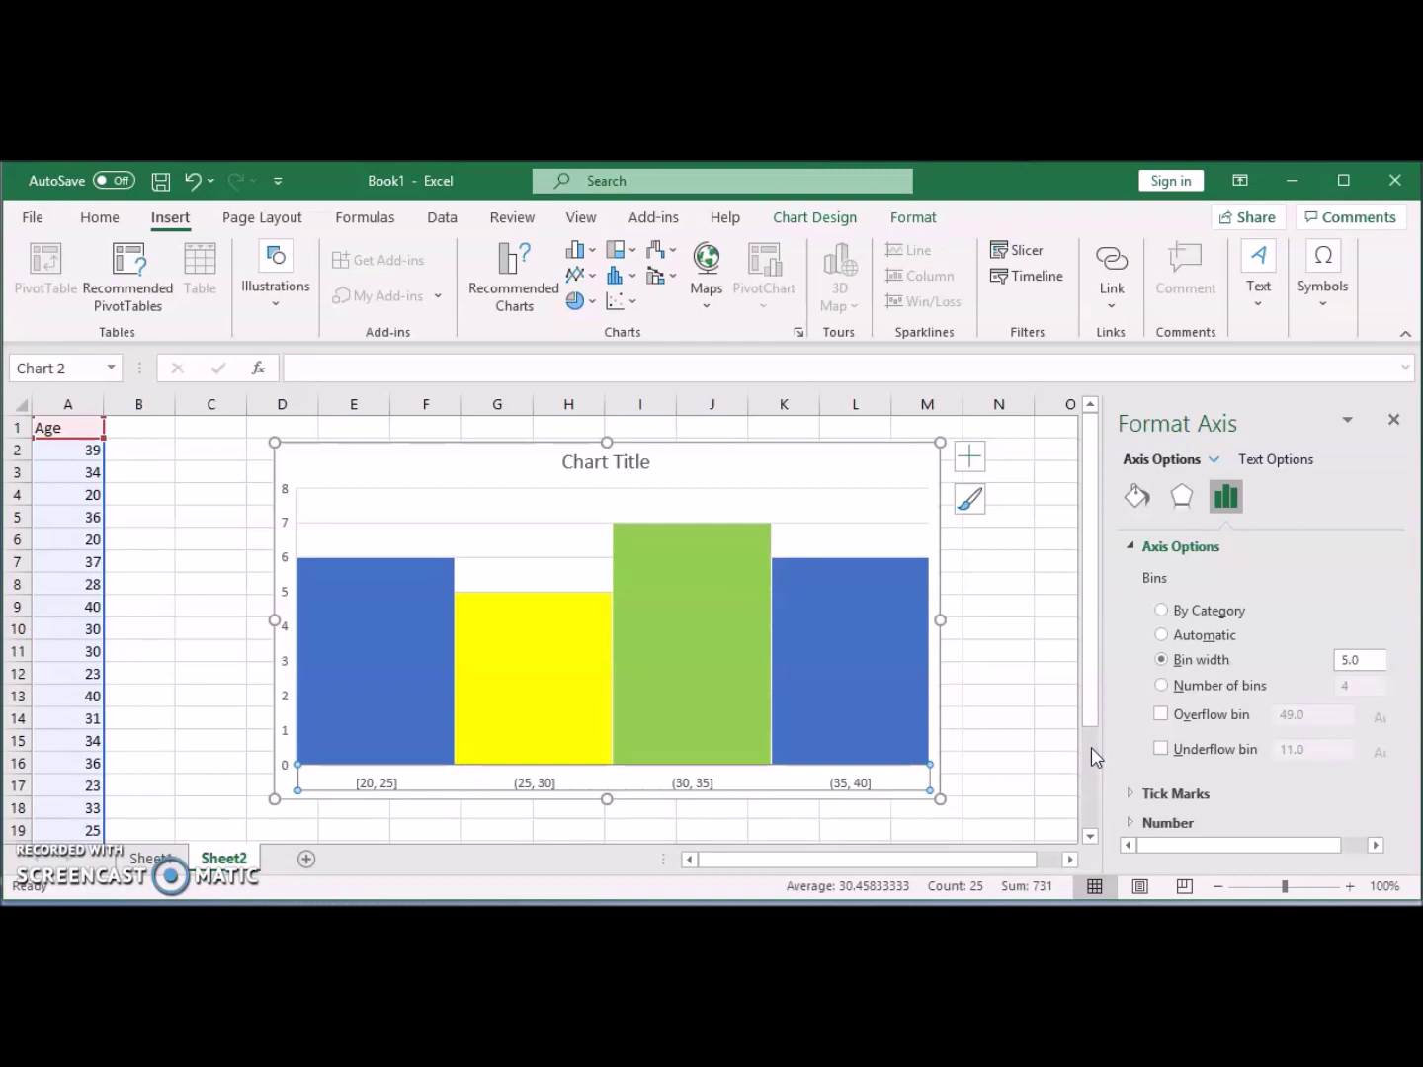
pyautogui.click(826, 697)
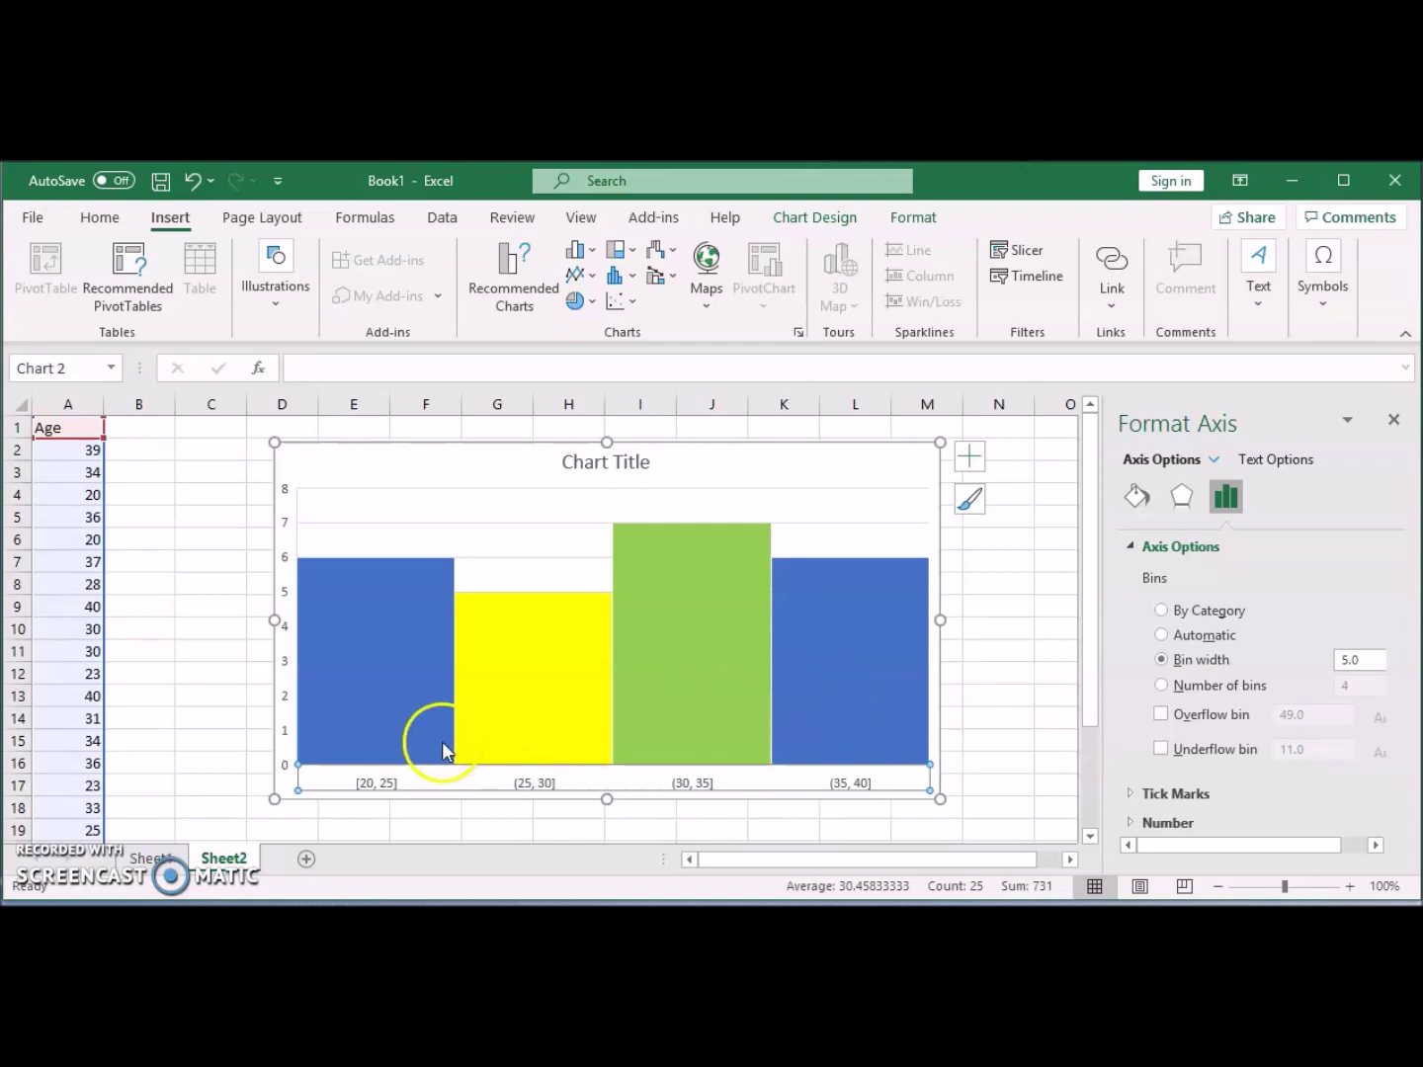